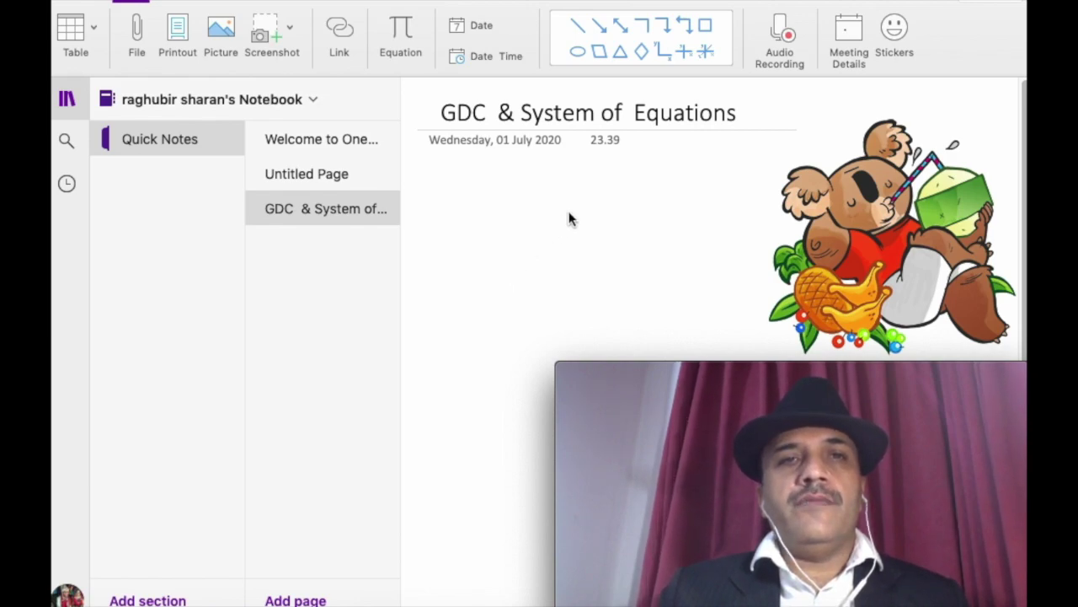
Step: Insert the equation 'Ex.x-y=2' at a blank spot on the OneNote page
click(410, 37)
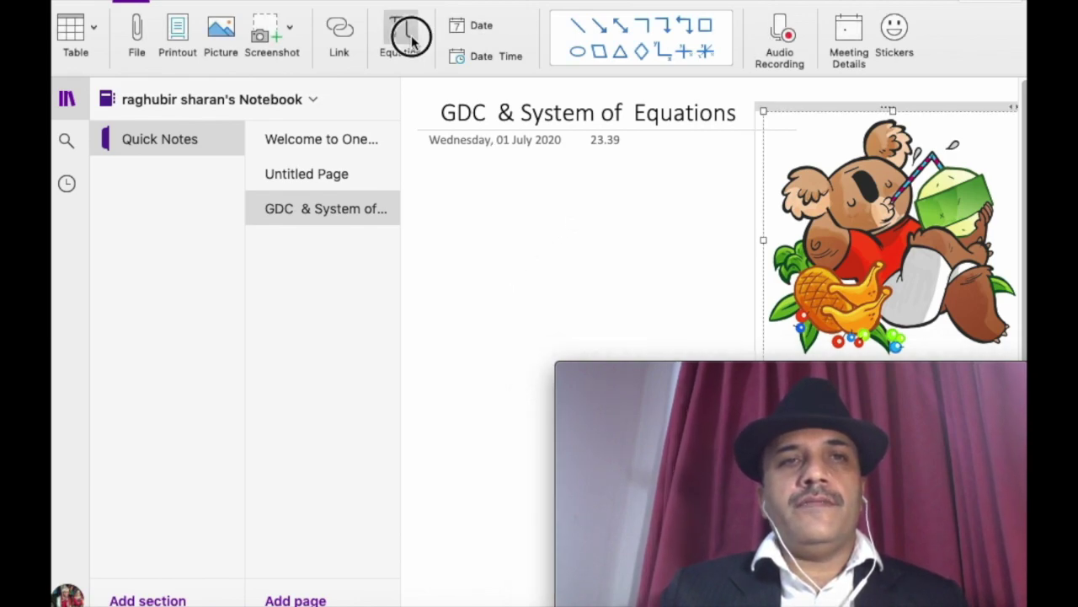
click(514, 193)
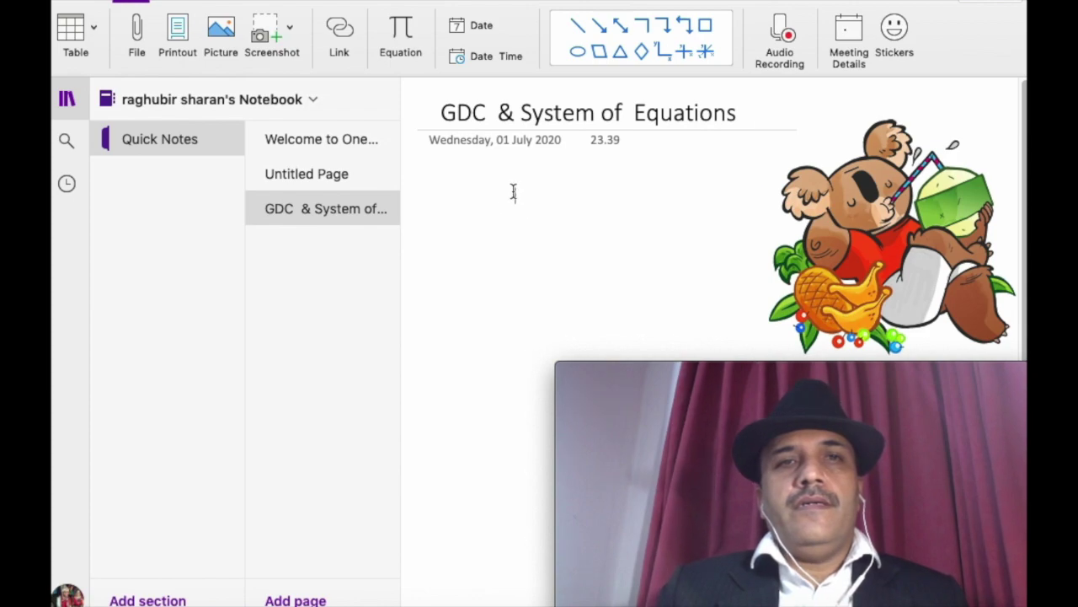
click(401, 34)
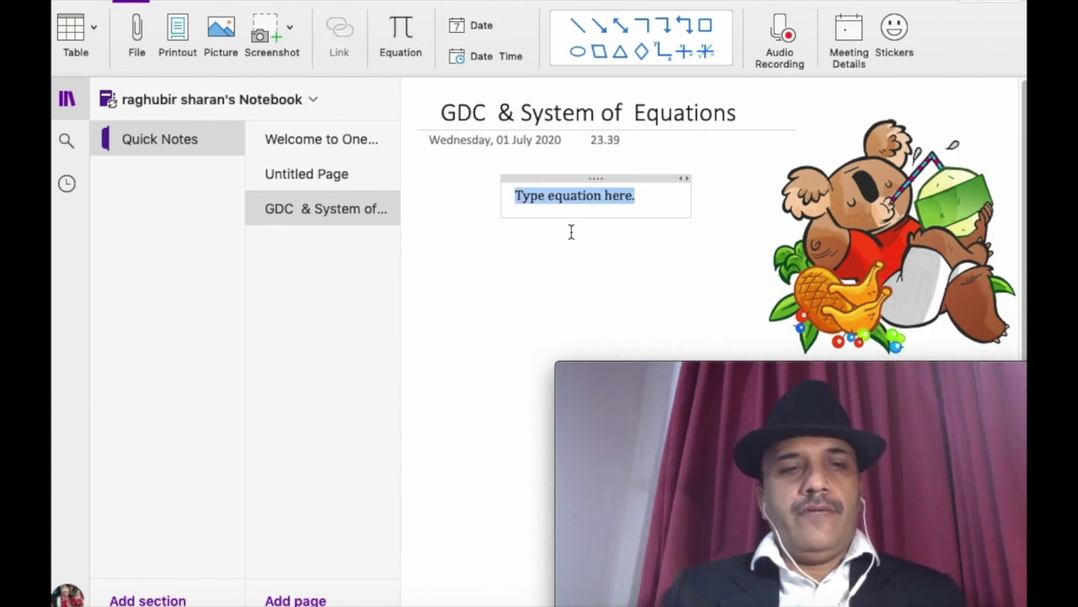
text(Ex)
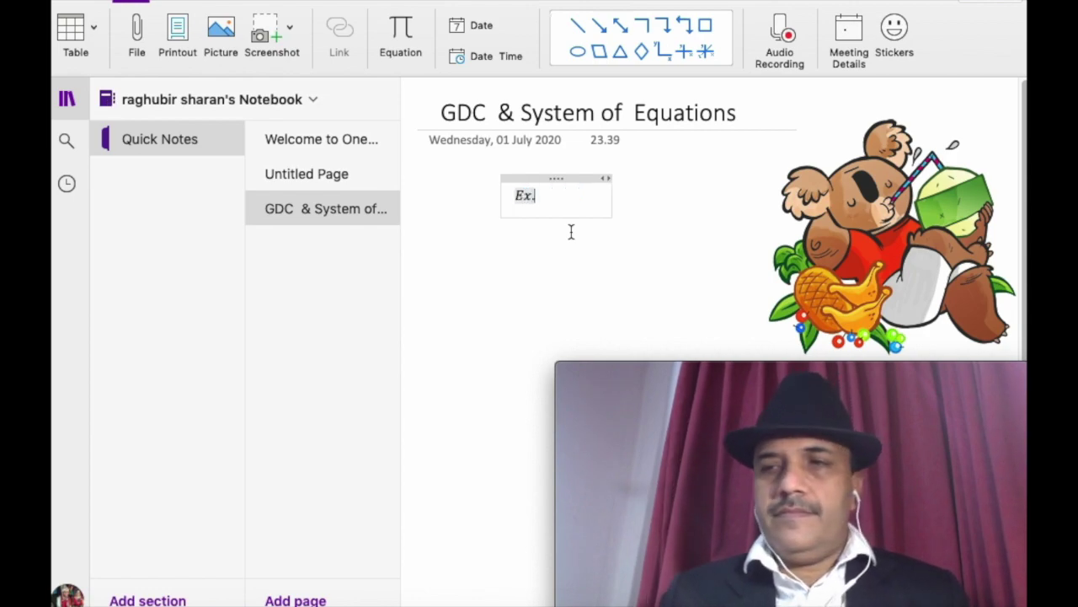
text(.x-)
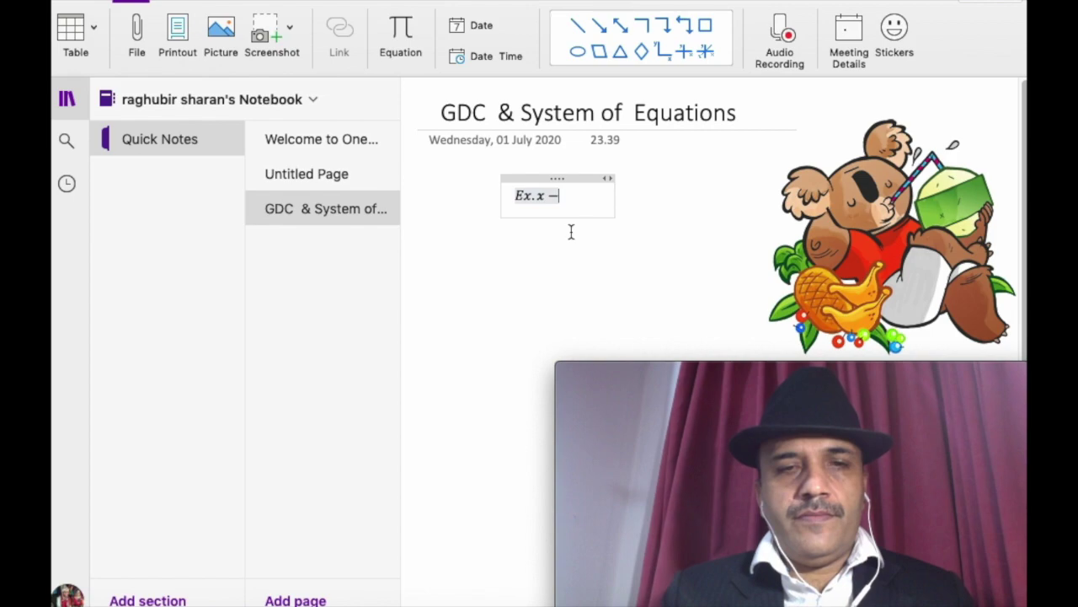
text(y=2)
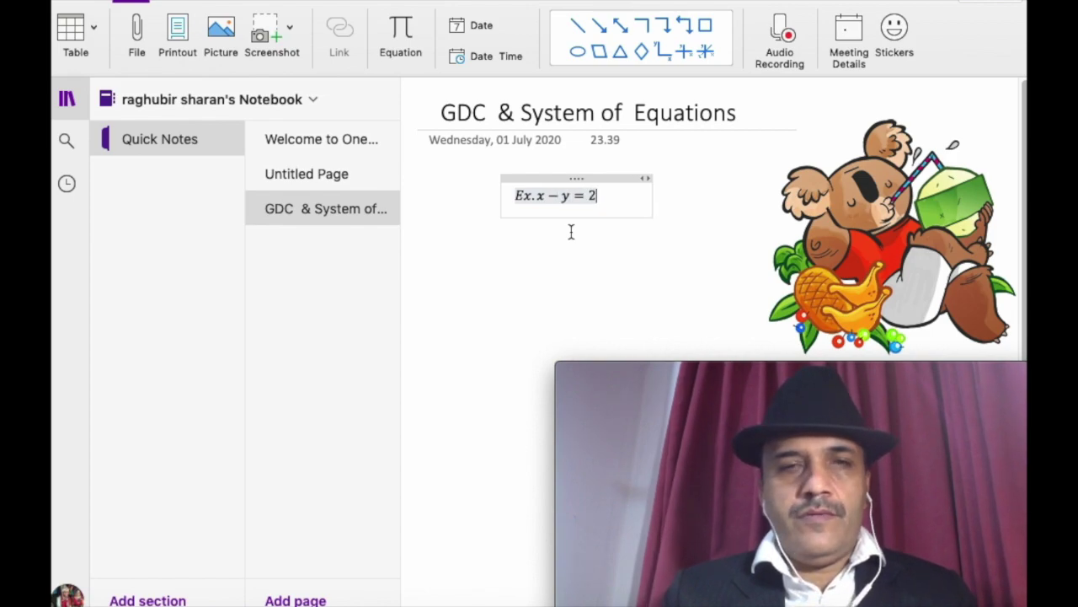
key(Return)
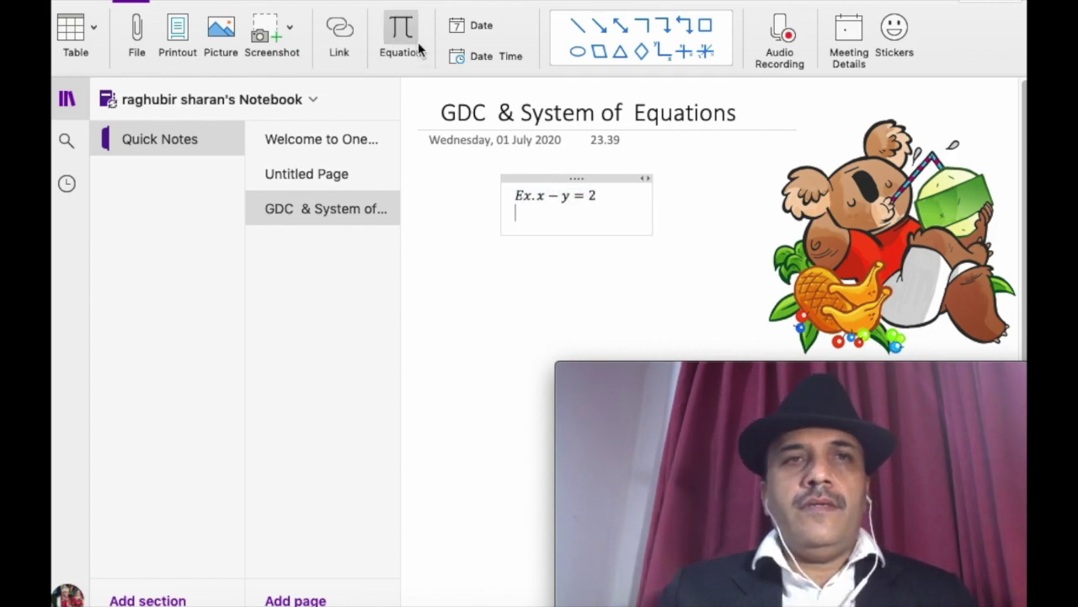
Step: Add the equation 5x + 2y = 9 below it and put 'Ex.' on its own line
click(403, 35)
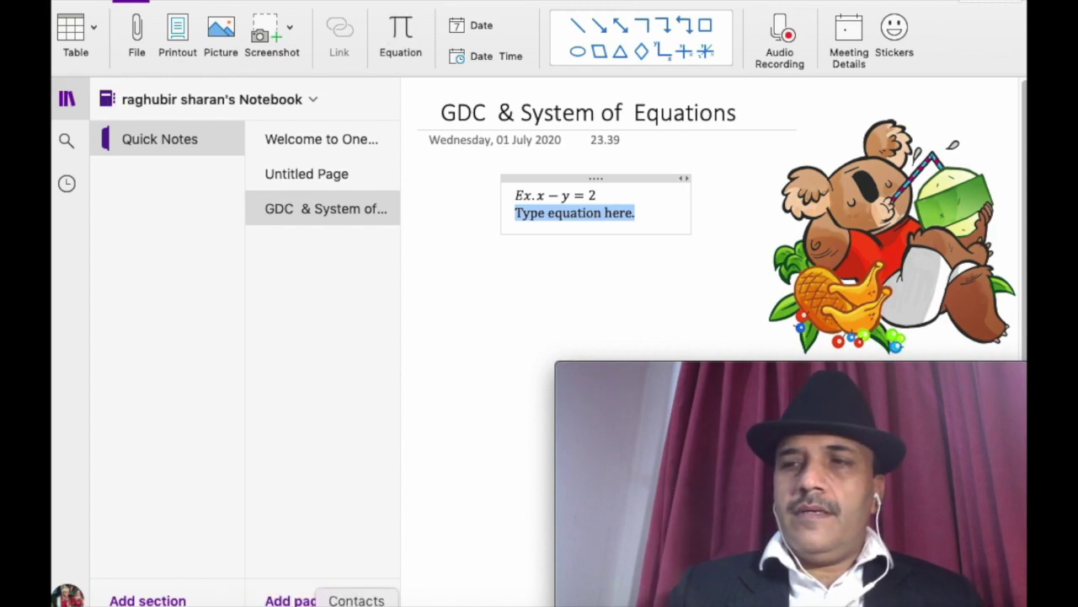
text(5x + 2y)
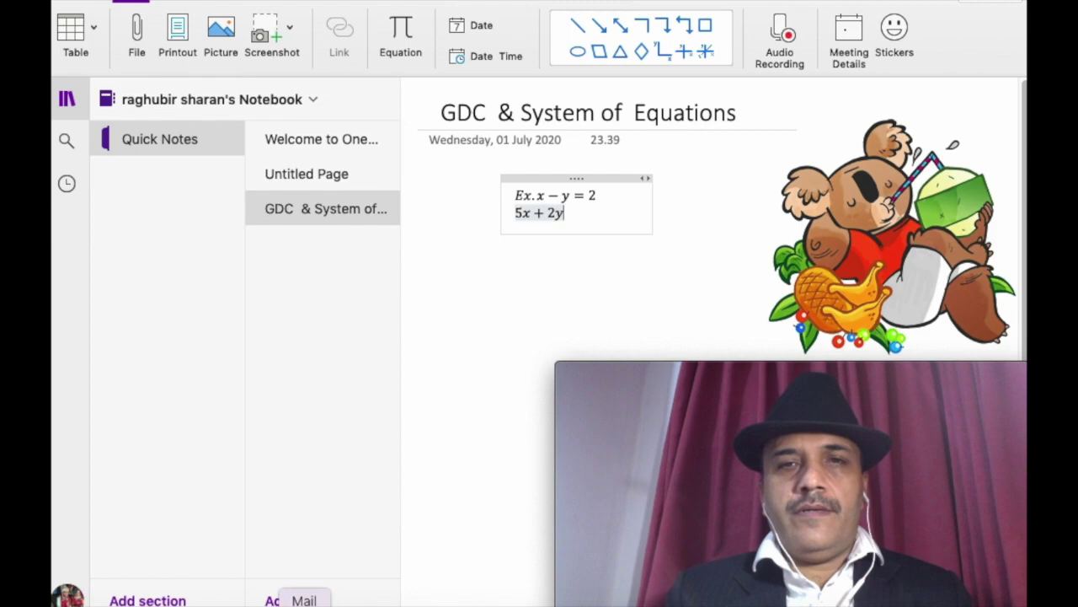
text( = 9)
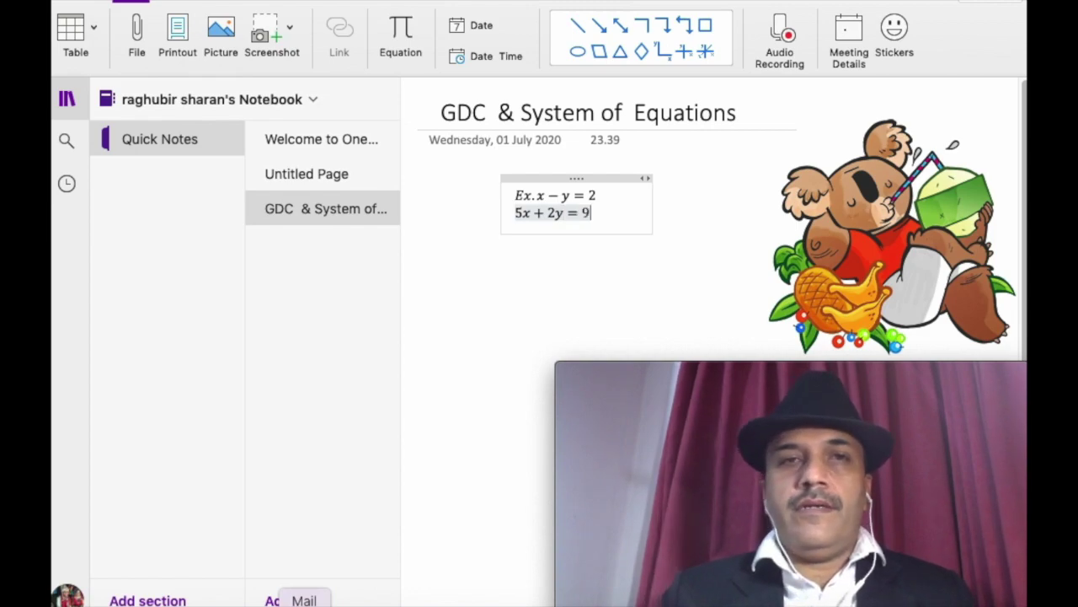
key(Return)
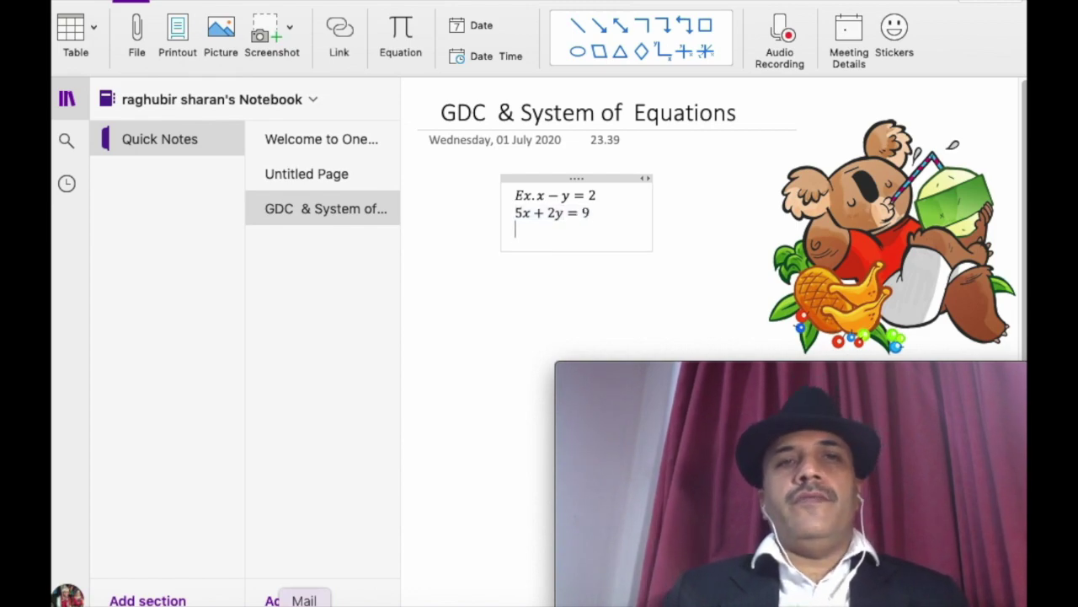
click(537, 193)
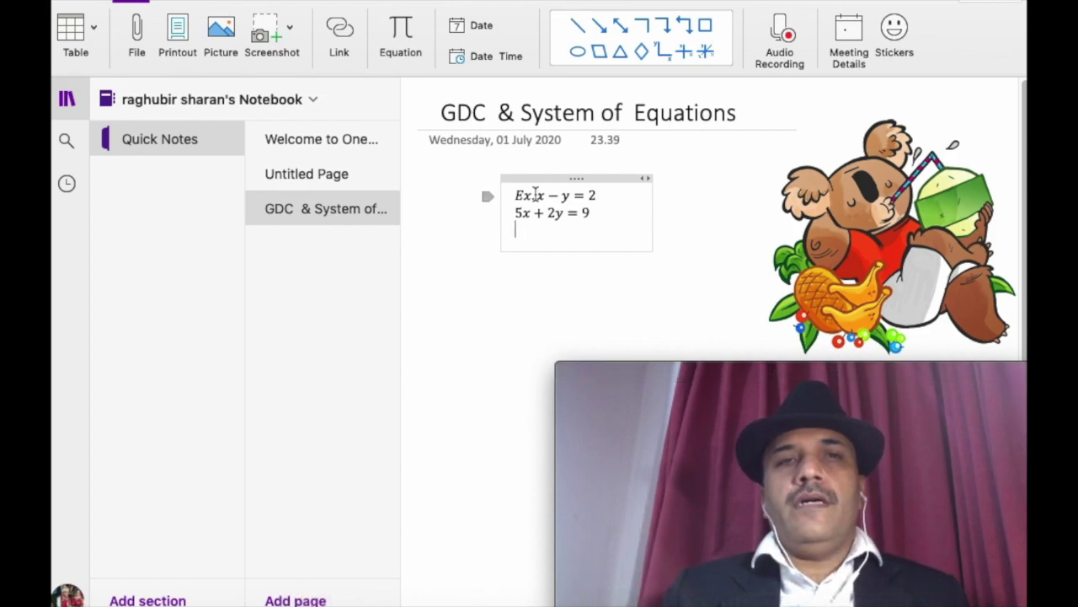
key(Return)
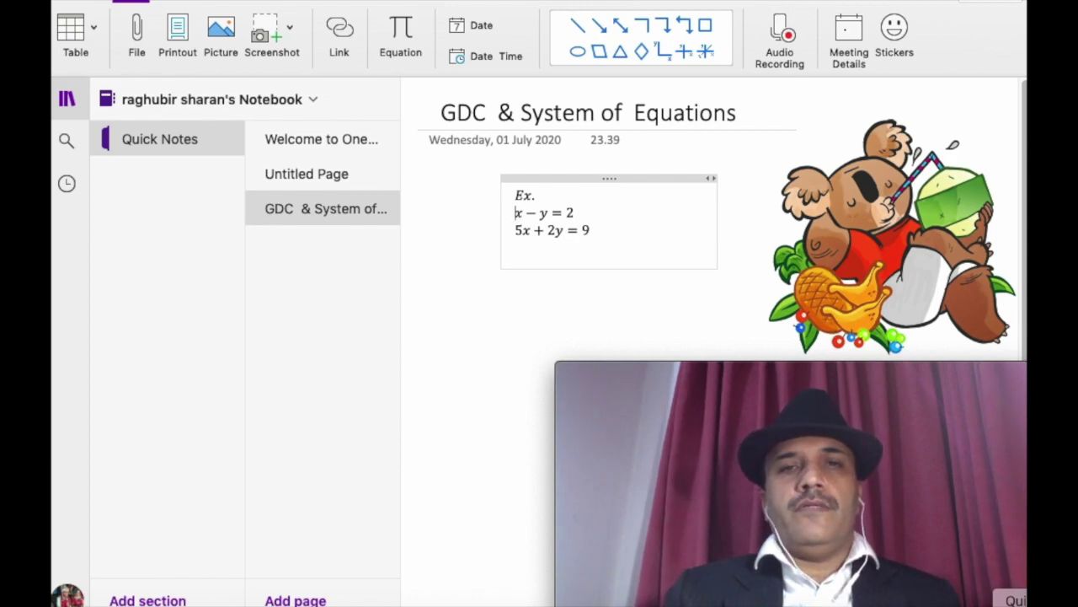
Step: Switch over to the TI-SmartView calculator emulator
click(969, 601)
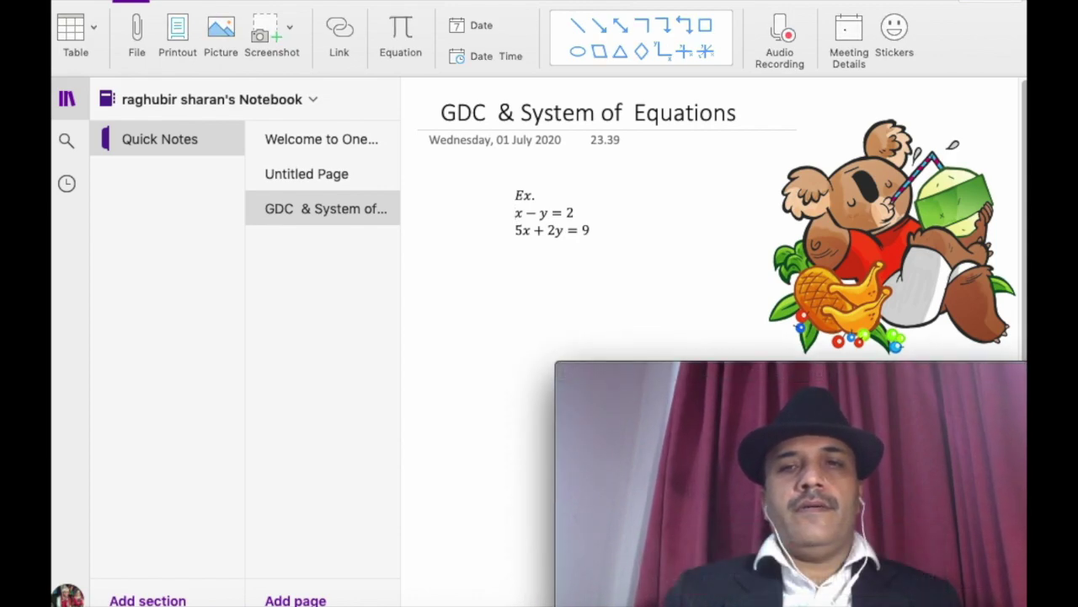
key(super+Tab)
click(1011, 600)
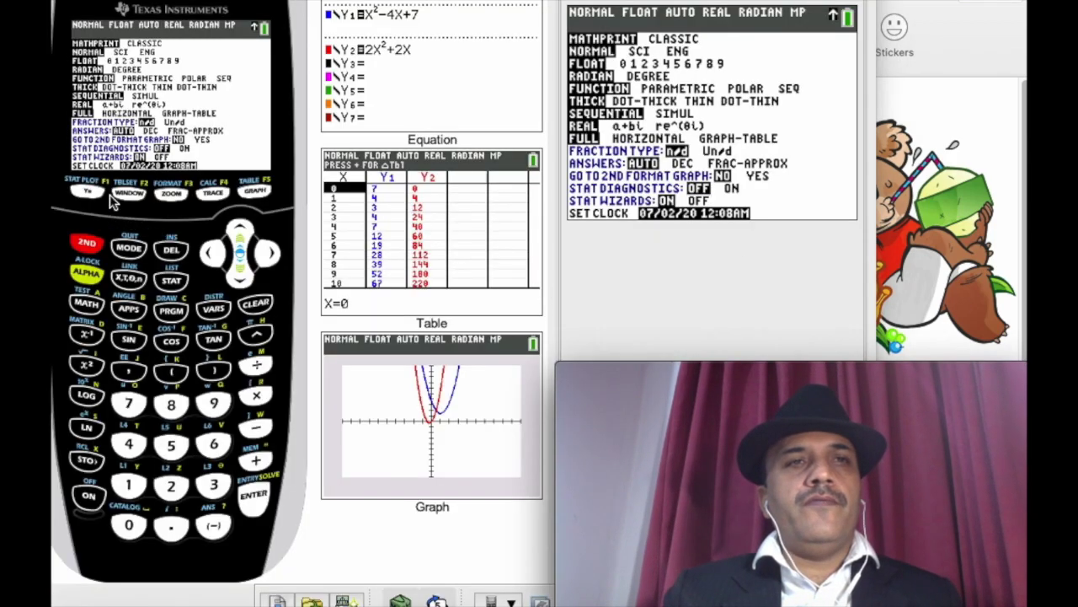
Step: Bring the emulator forward, turn the calculator on, and press 2ND to reach its mode settings
click(96, 242)
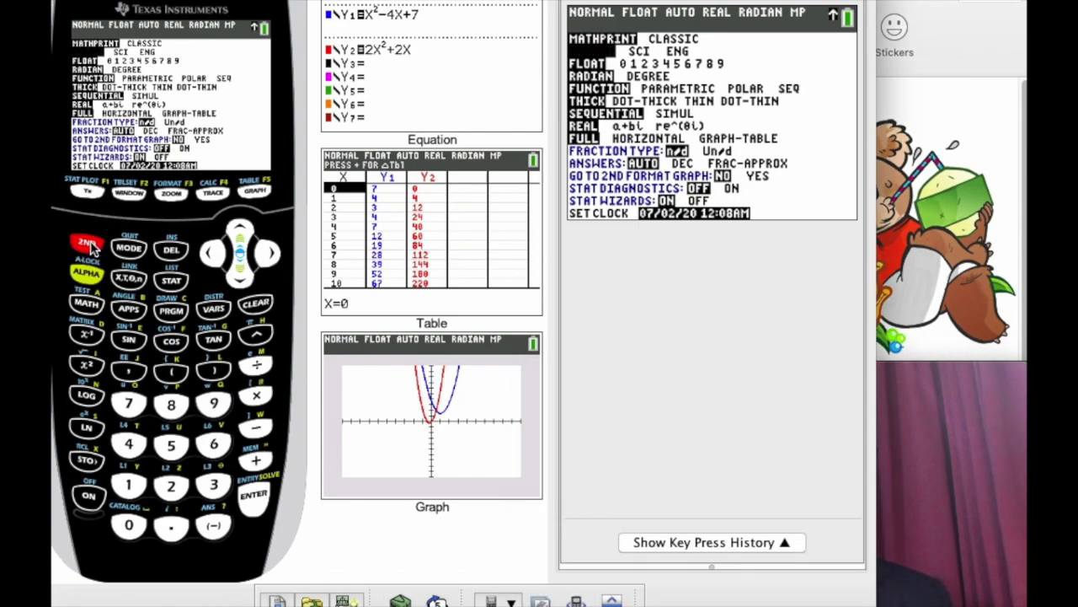
click(99, 497)
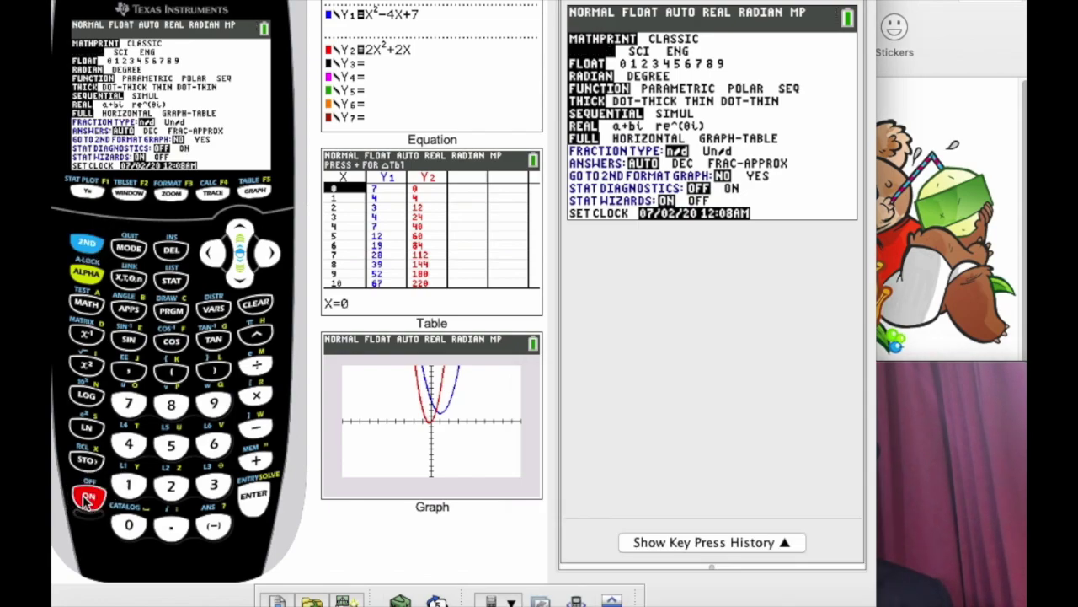
click(87, 245)
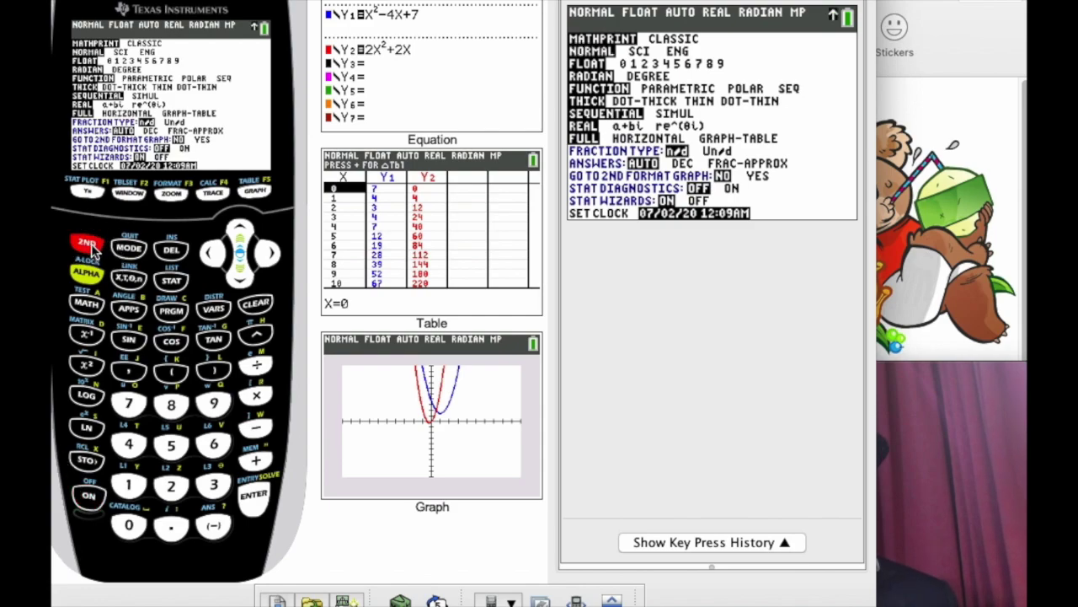
click(89, 246)
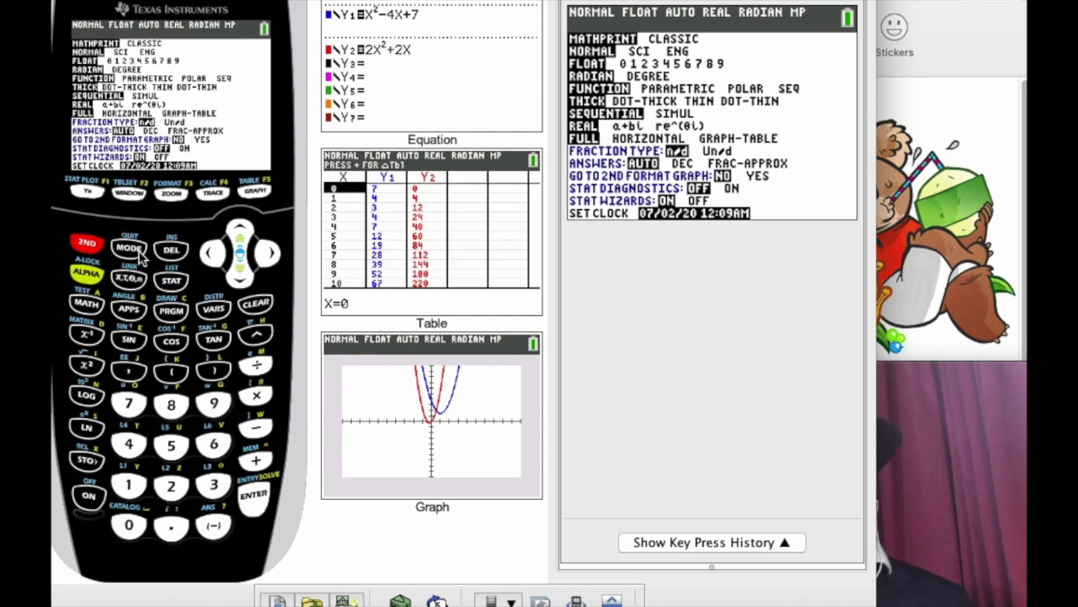
click(89, 243)
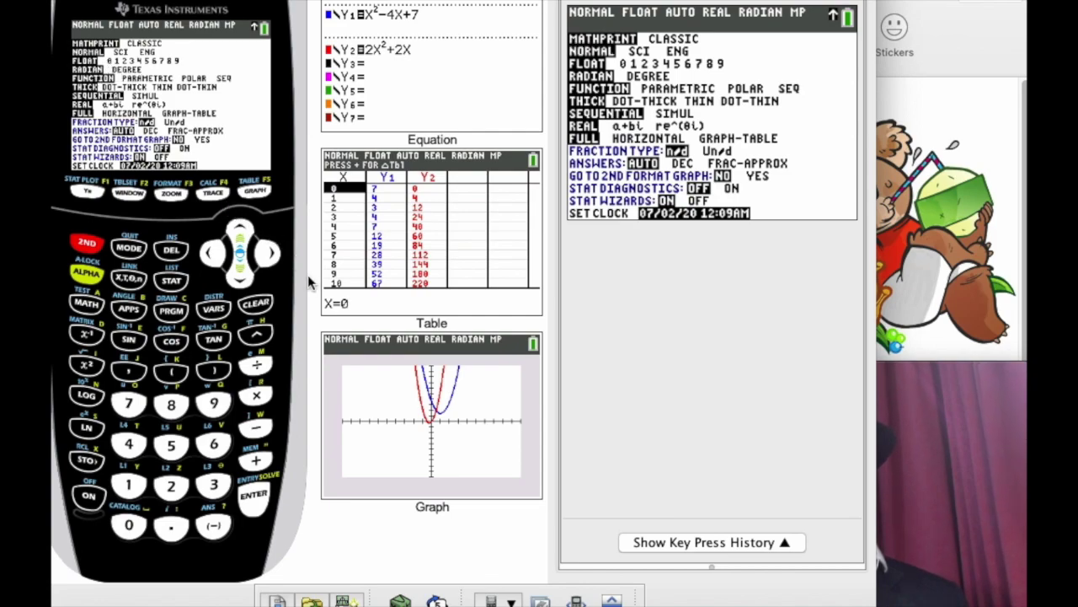
Step: Change the FLOAT decimal setting to 3 fixed decimal places
click(245, 276)
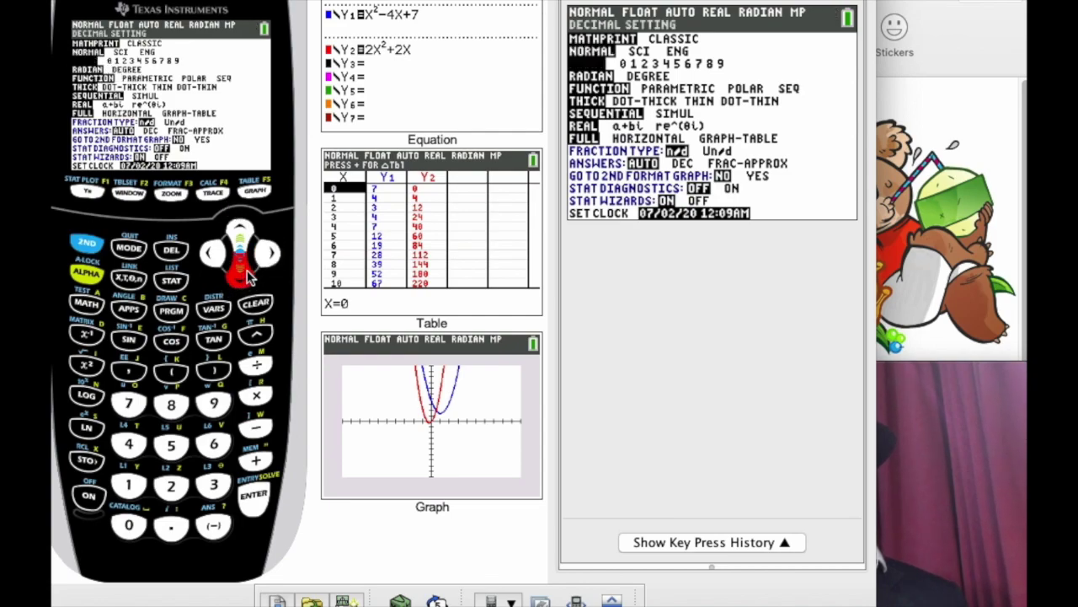
click(268, 253)
click(267, 253)
click(268, 252)
click(268, 253)
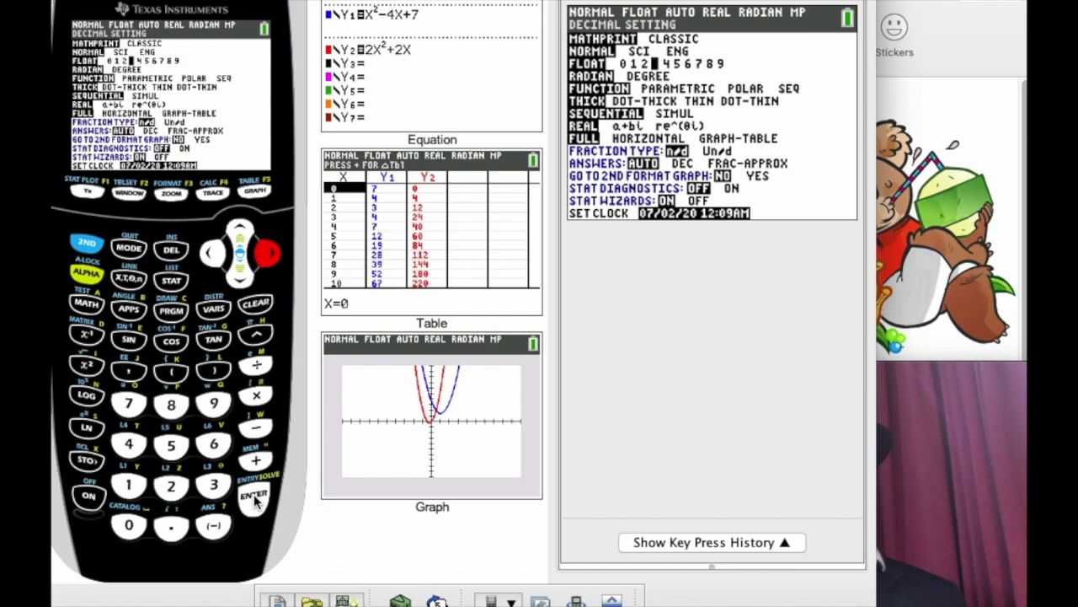
click(255, 497)
Step: Step through the remaining mode settings, then show the Y= editor holding Y1=X²−4X+7 and Y2=2X²+2X
click(239, 280)
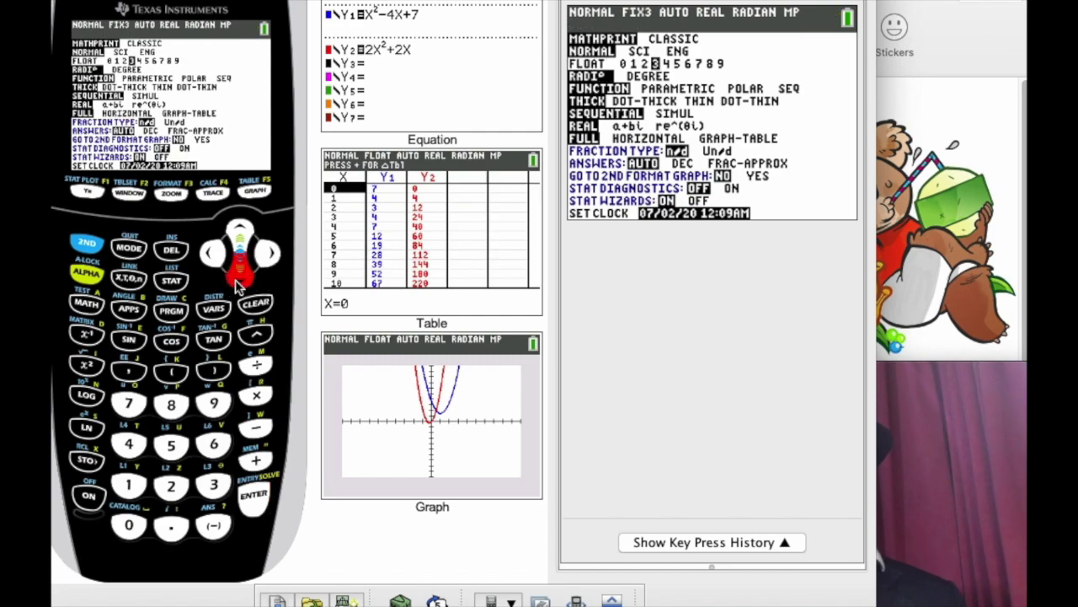
click(239, 282)
click(239, 283)
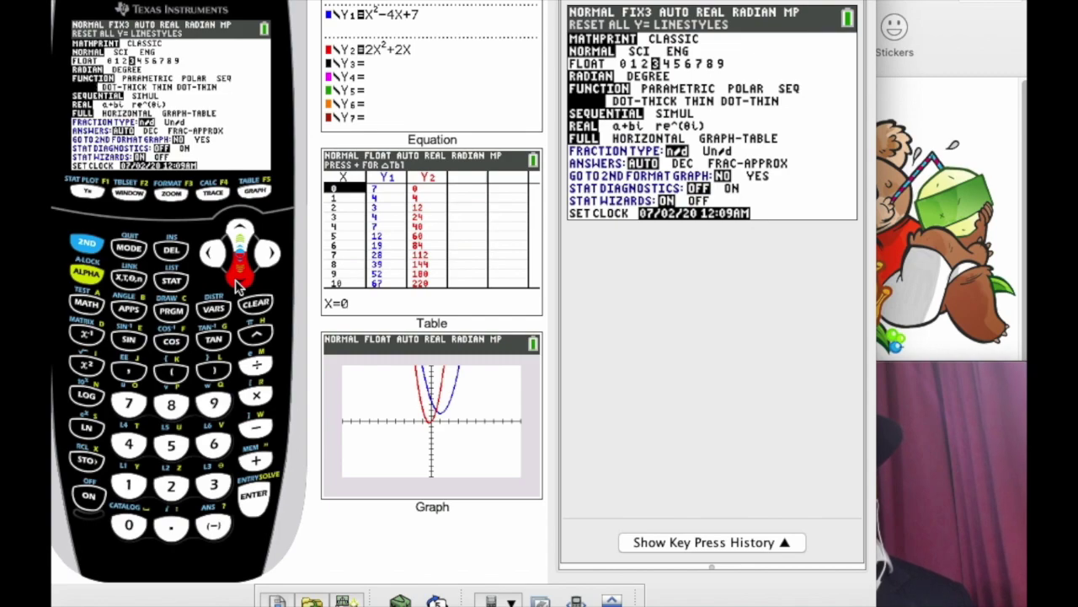
click(239, 282)
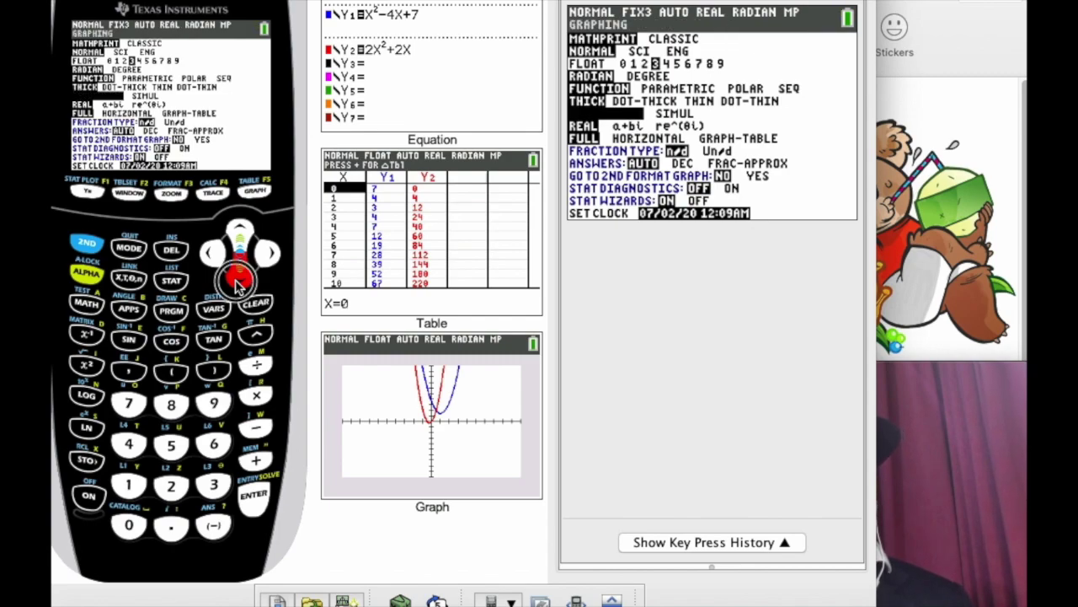
click(240, 282)
click(239, 282)
click(239, 282)
click(240, 282)
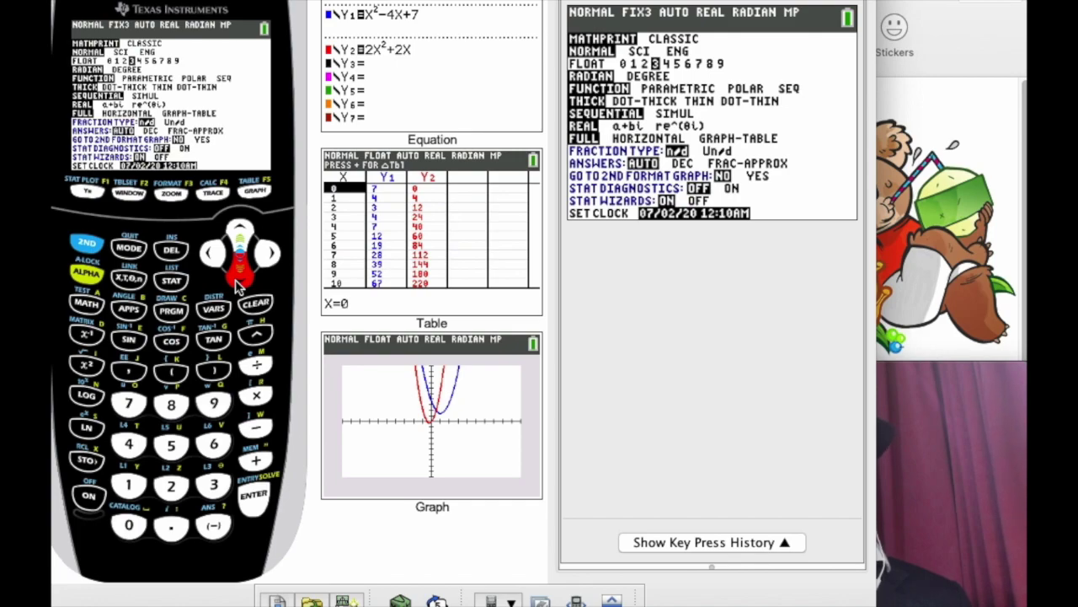
click(94, 192)
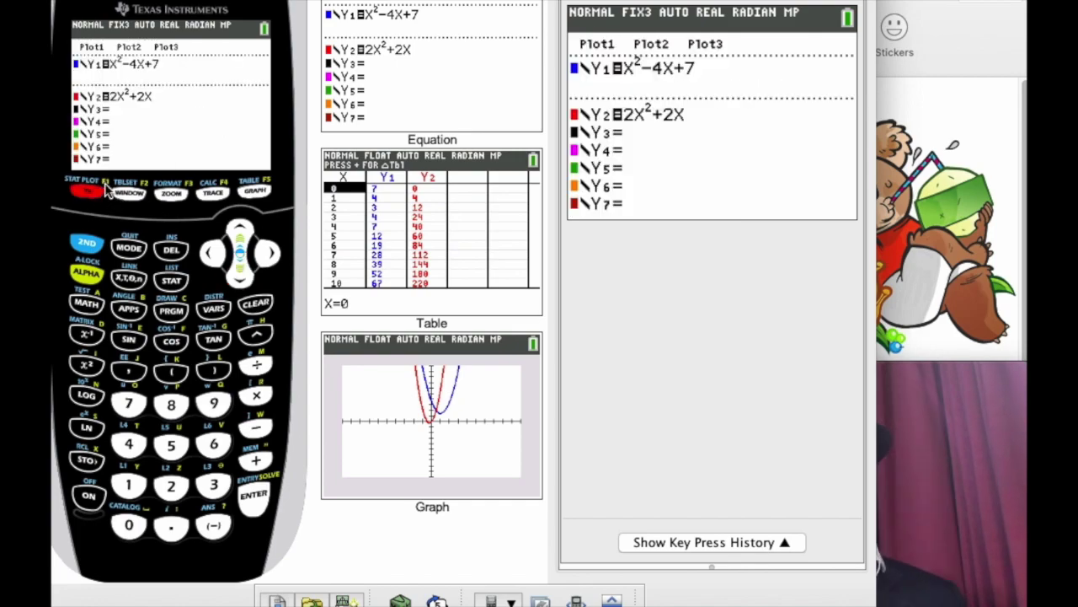
Step: Clear the old Y1 and Y2 functions, then return to the OneNote example page
click(256, 307)
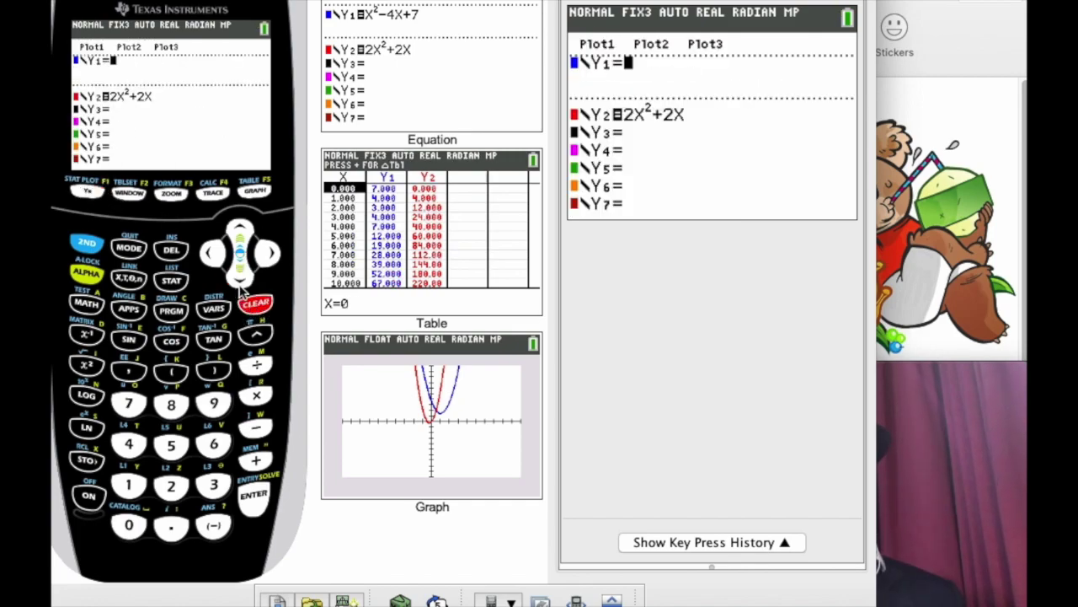
key(Down)
click(256, 305)
key(Up)
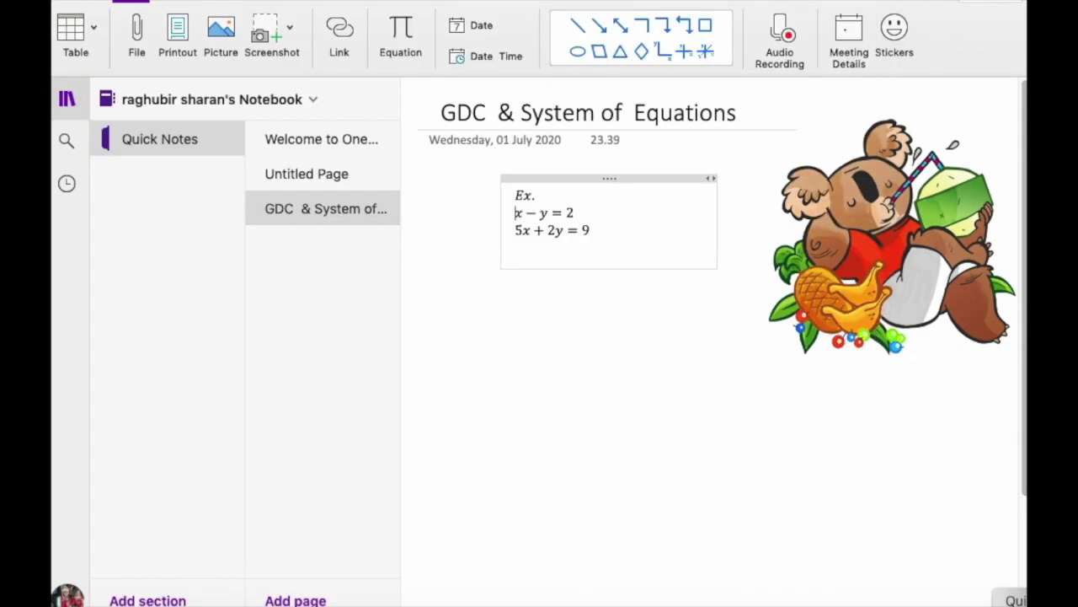
key(super+Tab)
Step: Add the rearranged equation y = x − 2 (1) on a new line below 5x + 2y = 9
click(598, 232)
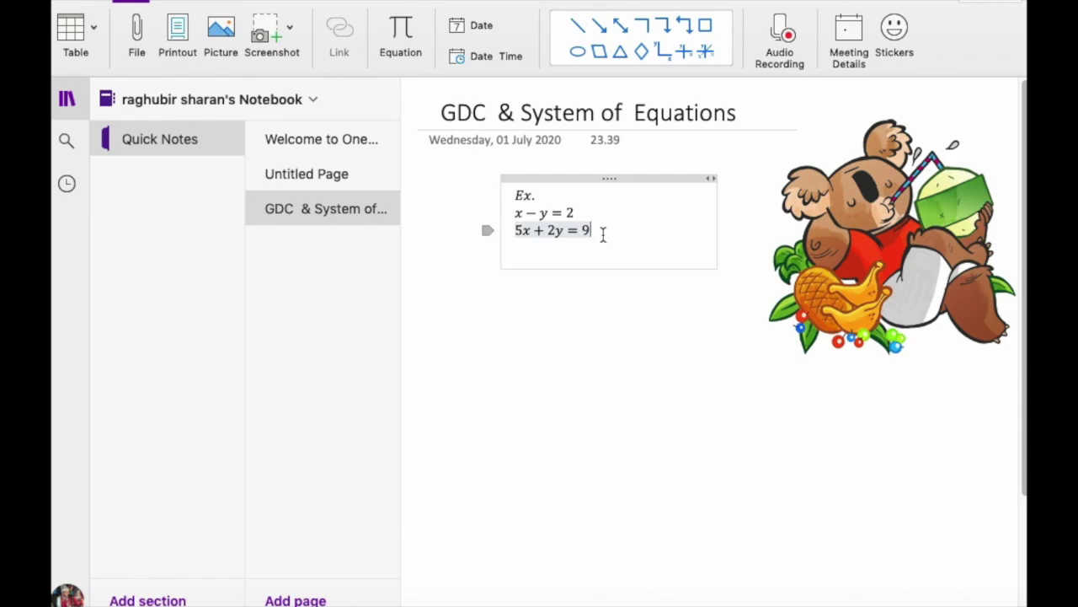
key(Return)
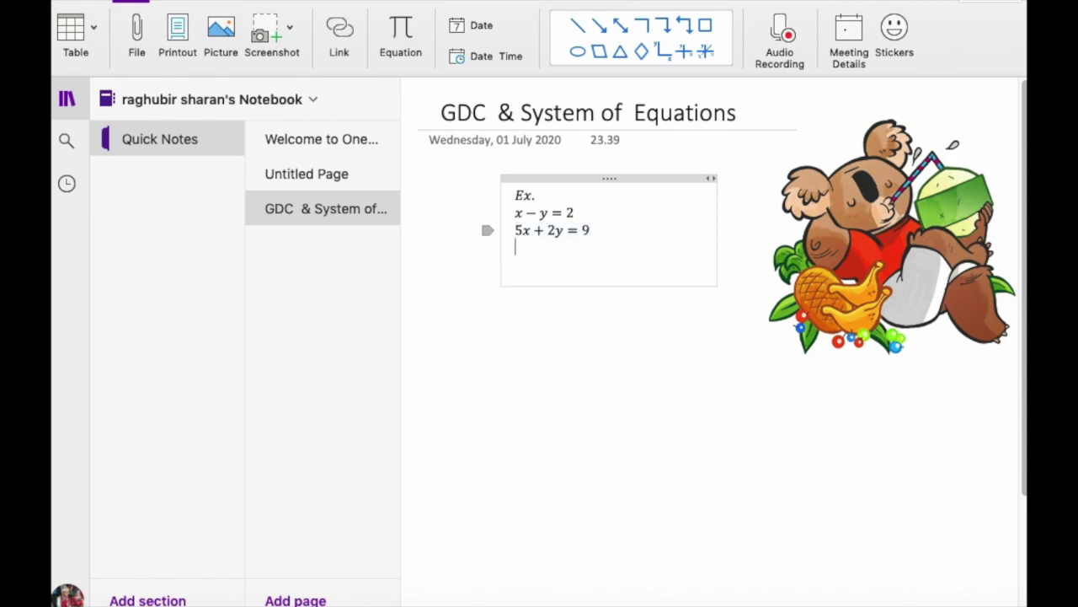
click(402, 29)
text(y = x − 2  (1)
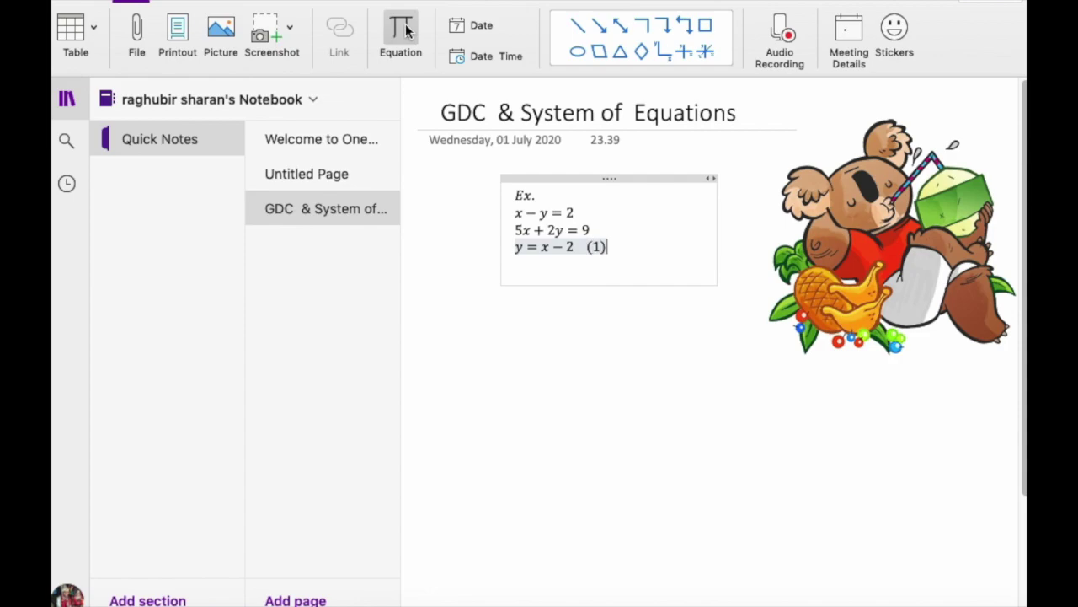
key(Return)
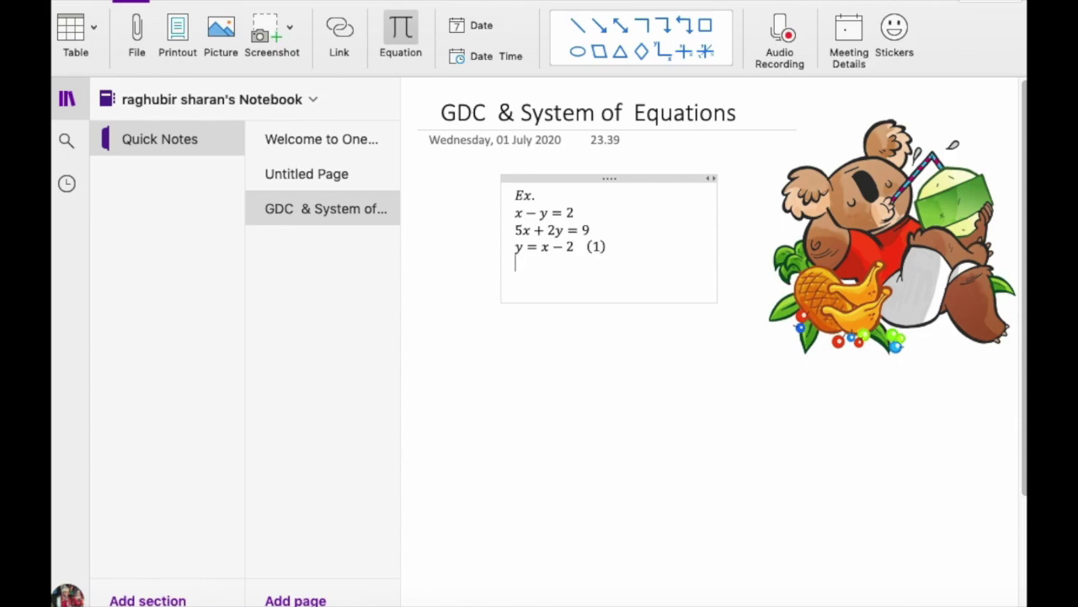
Step: Add the equation y = (9 − 5x)/2 below it and go back to the calculator
click(401, 32)
text(y = 9 − 5x)
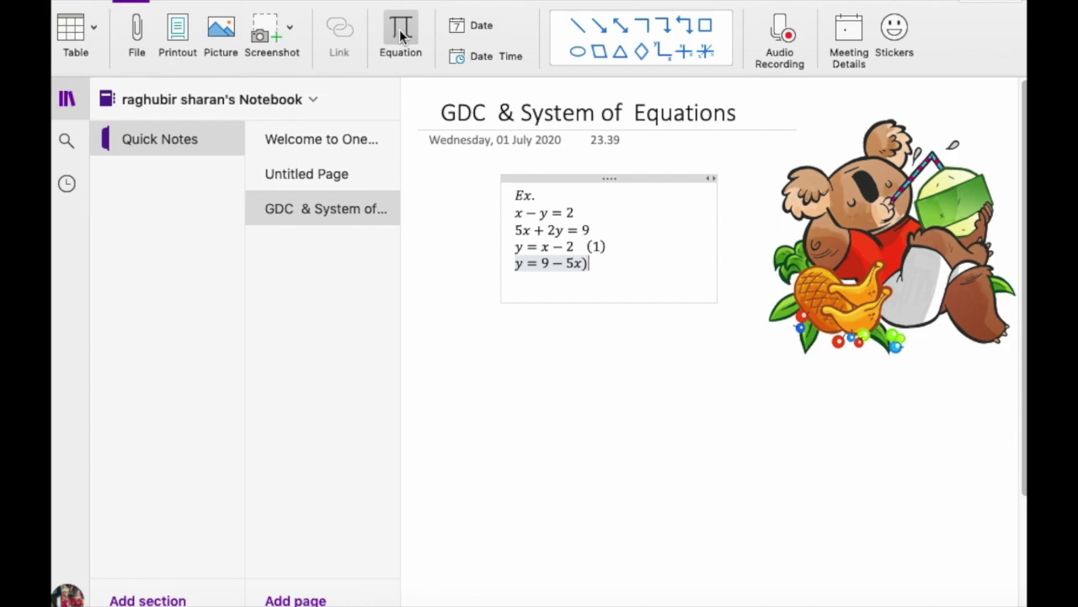
text(()
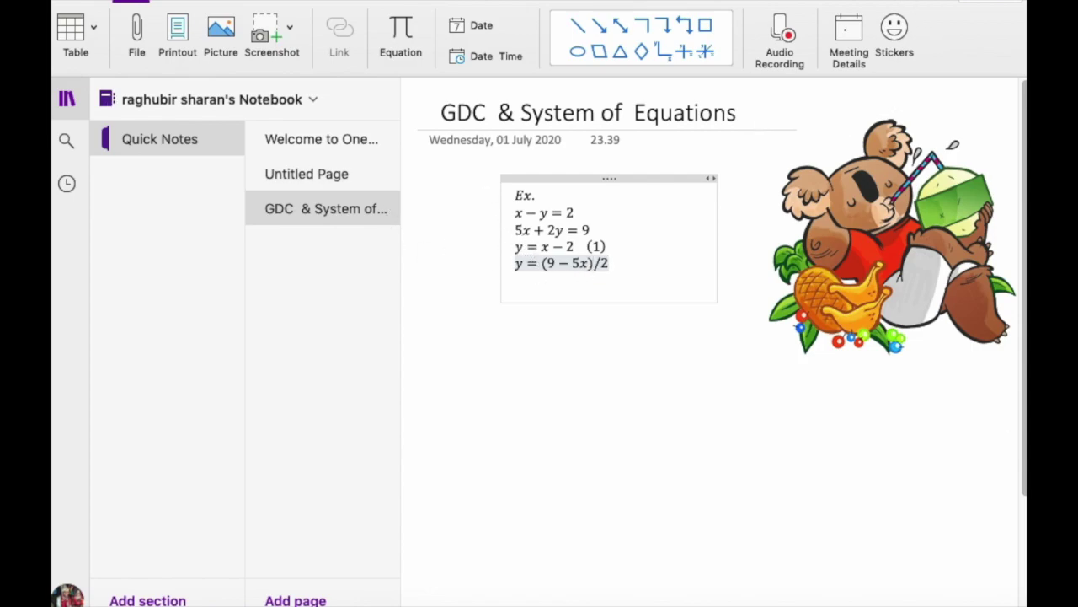
click(963, 600)
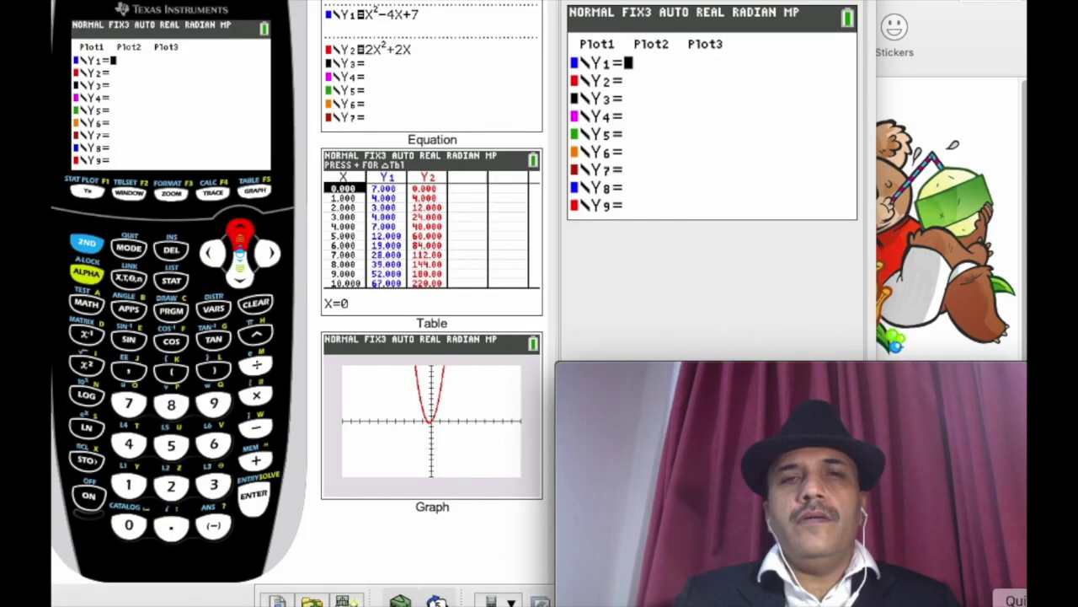
Step: Enter Y1 = X − 2 in the Y= editor and confirm it
click(303, 0)
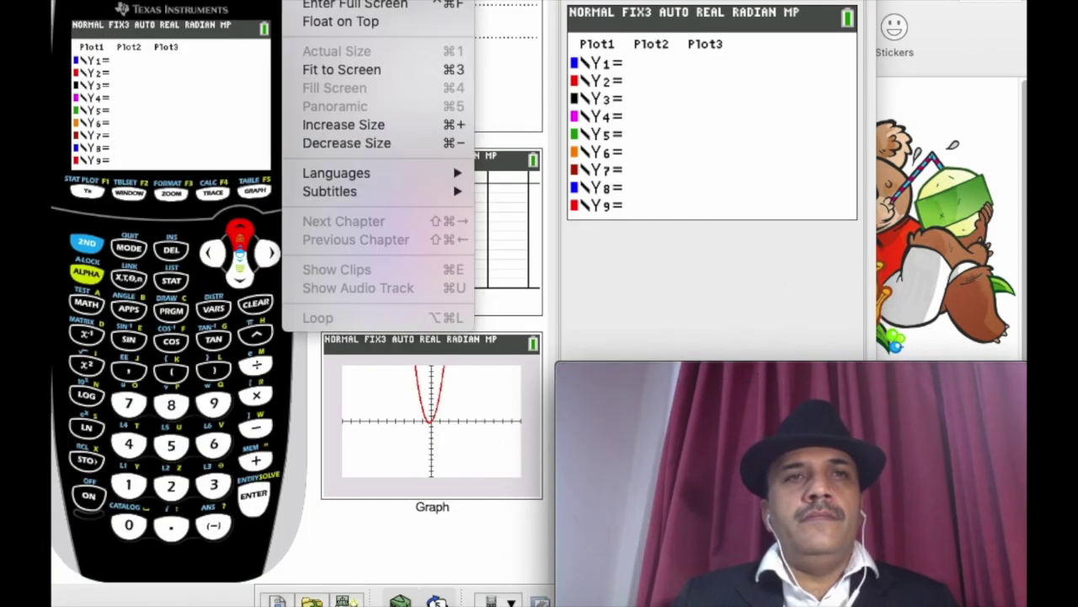
click(341, 24)
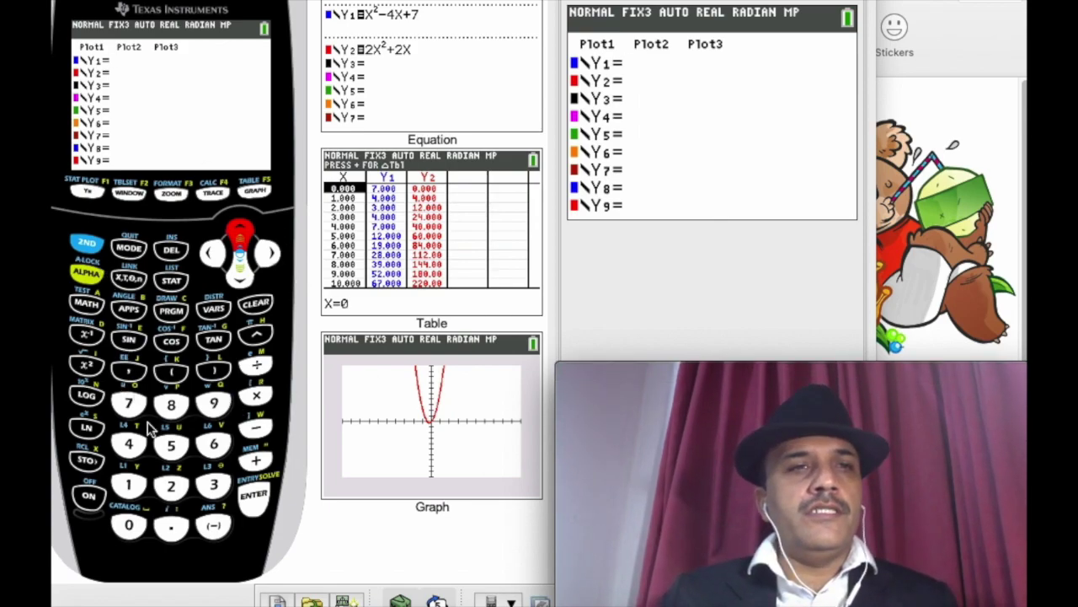
click(129, 278)
click(263, 432)
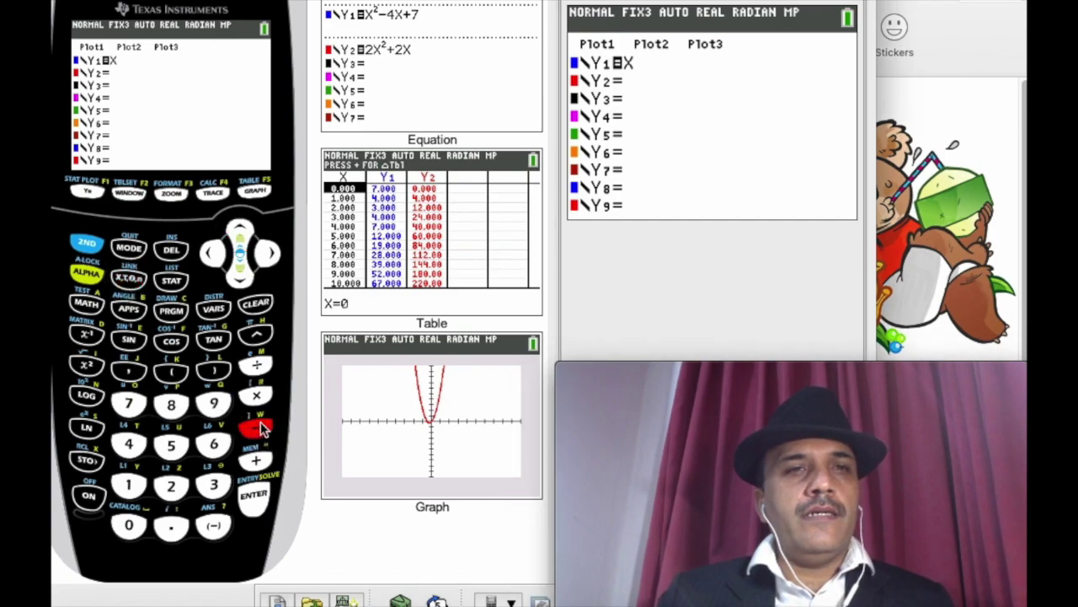
click(173, 482)
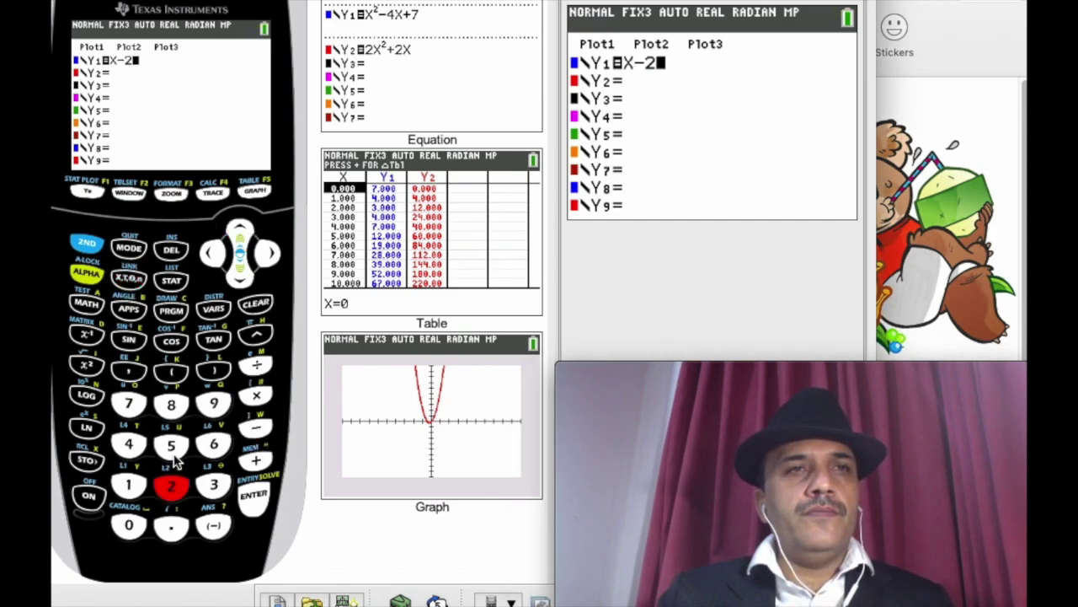
click(253, 497)
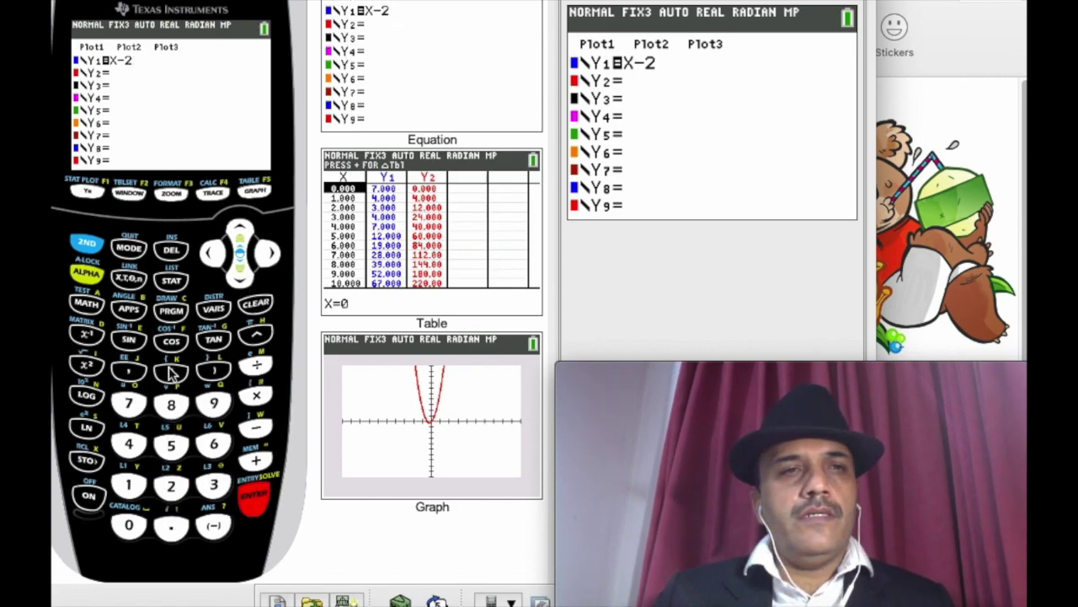
Step: Insert an empty n/d fraction template into Y2
click(87, 243)
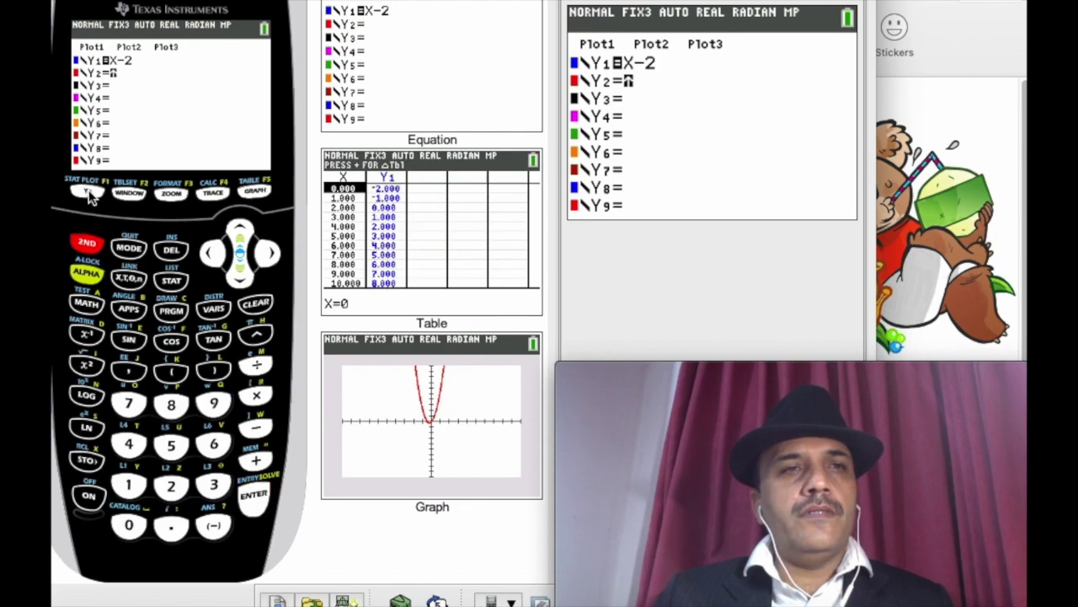
click(85, 270)
click(90, 192)
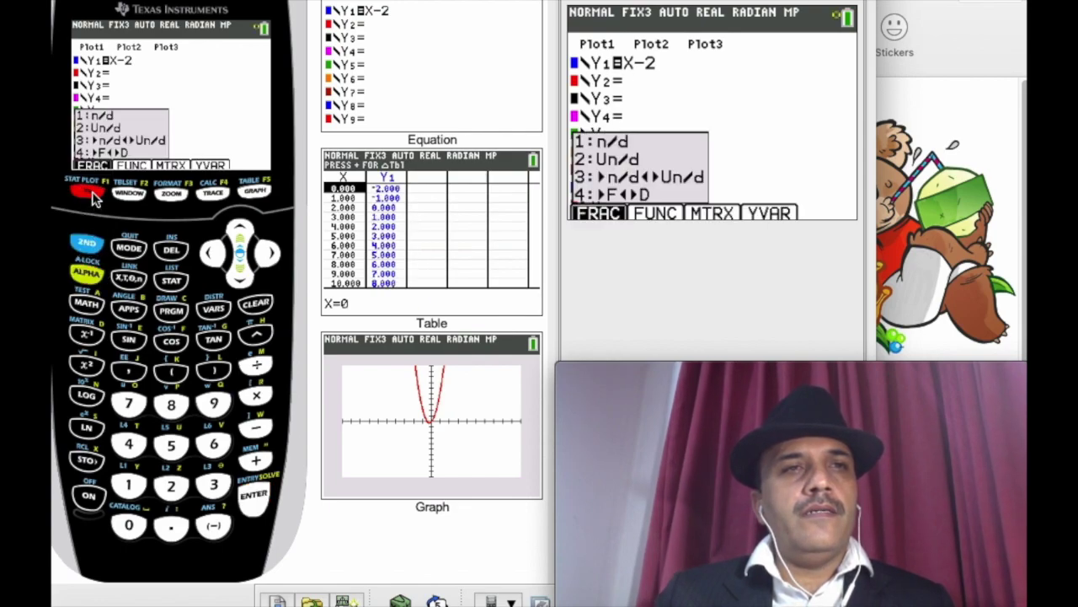
click(254, 497)
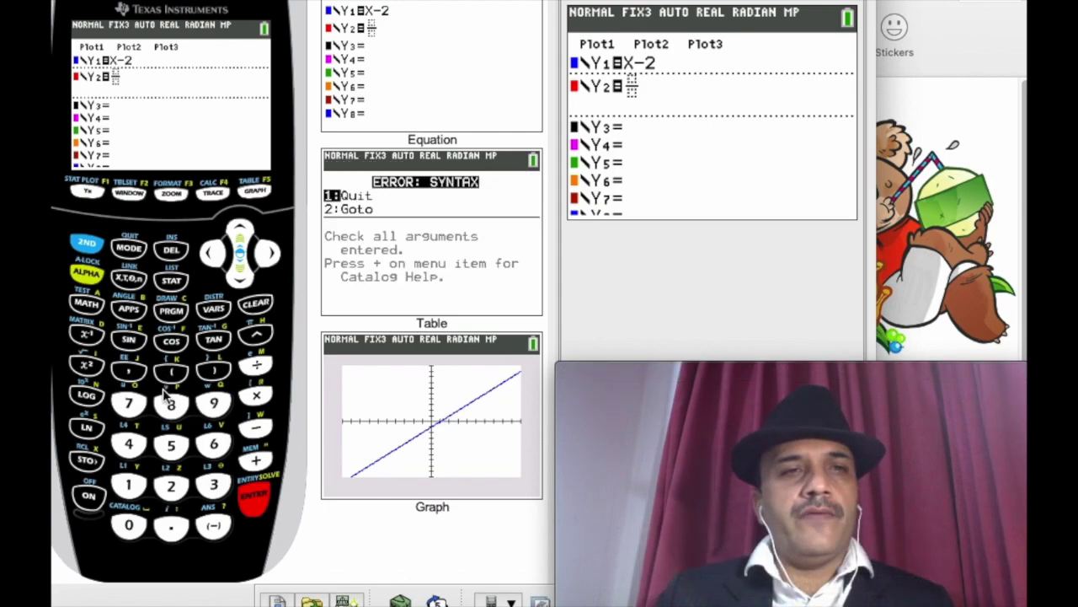
Step: Fill the fraction as (9 − 5X)/2 and graph both lines
click(214, 405)
click(256, 427)
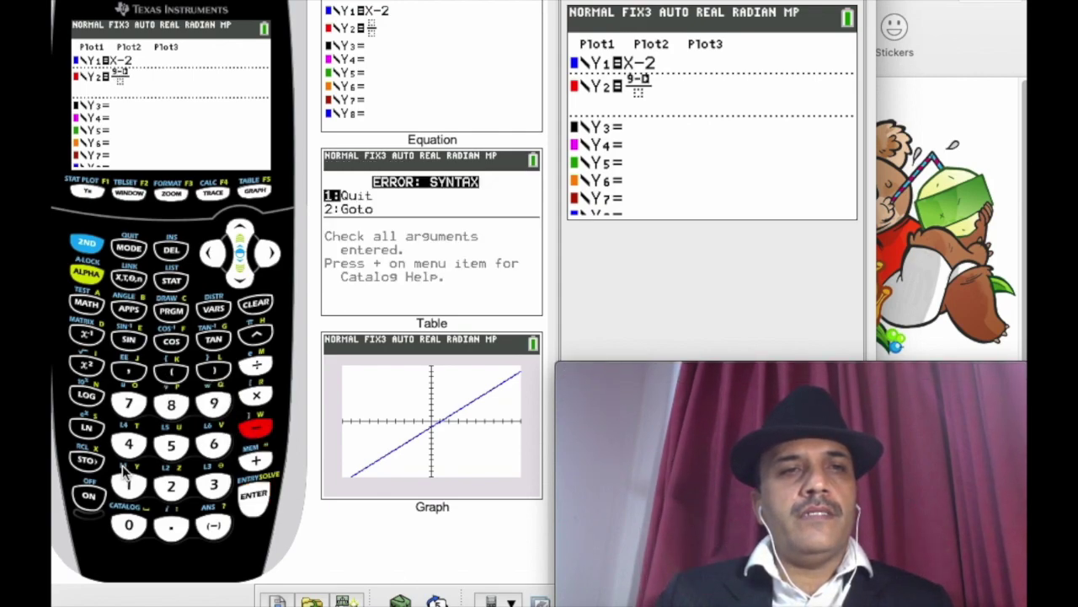
click(170, 448)
click(129, 278)
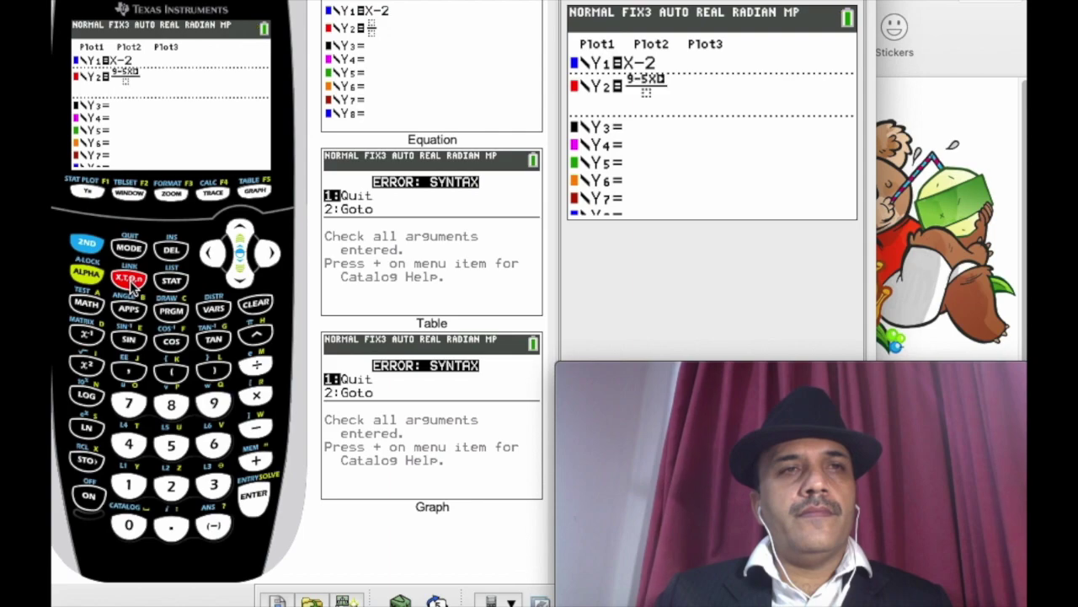
click(240, 275)
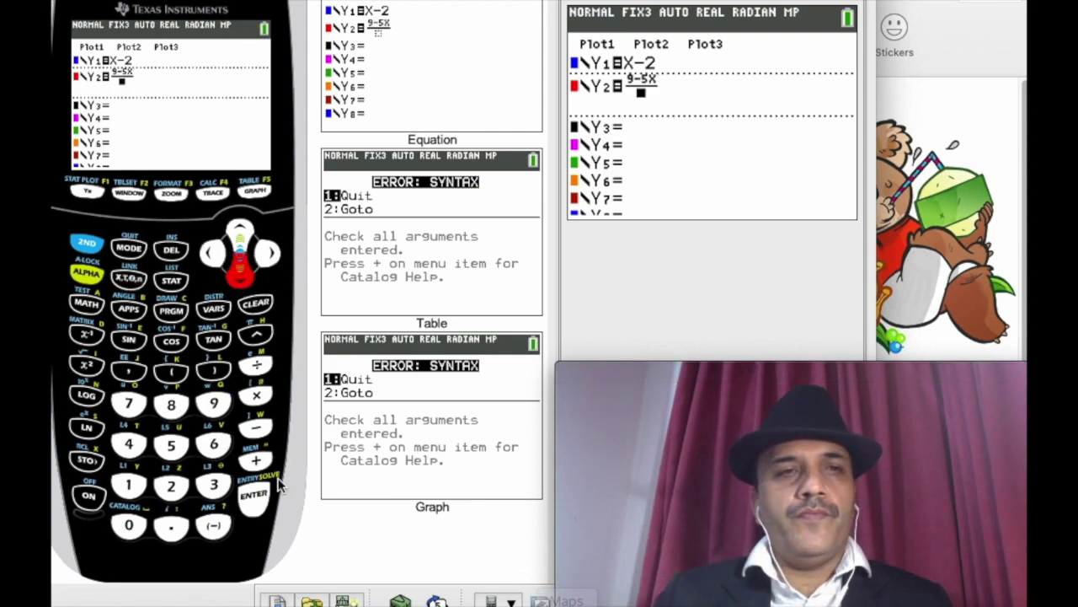
click(171, 486)
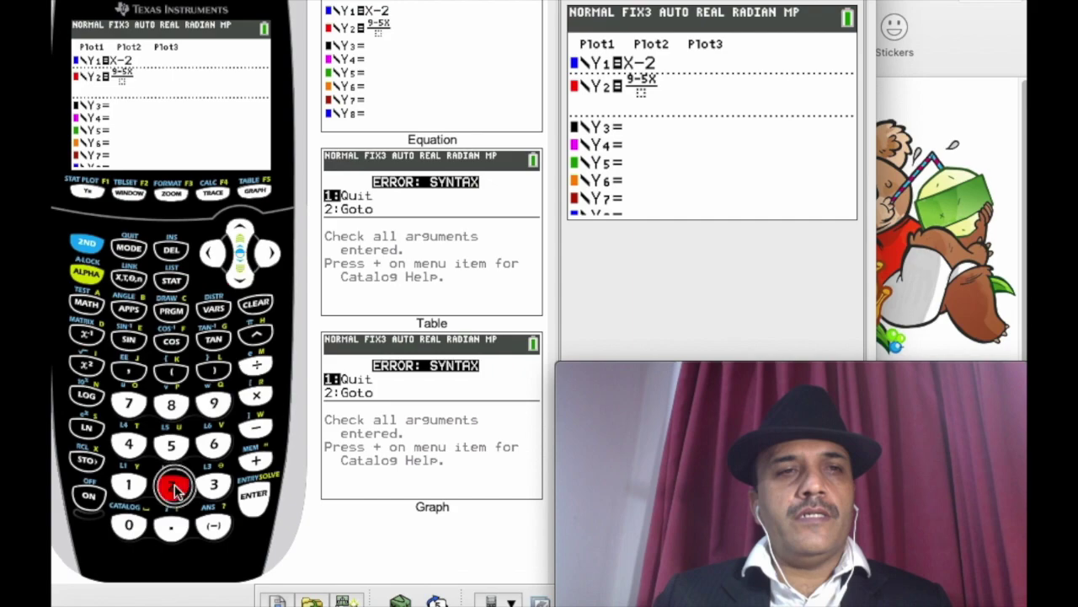
click(257, 193)
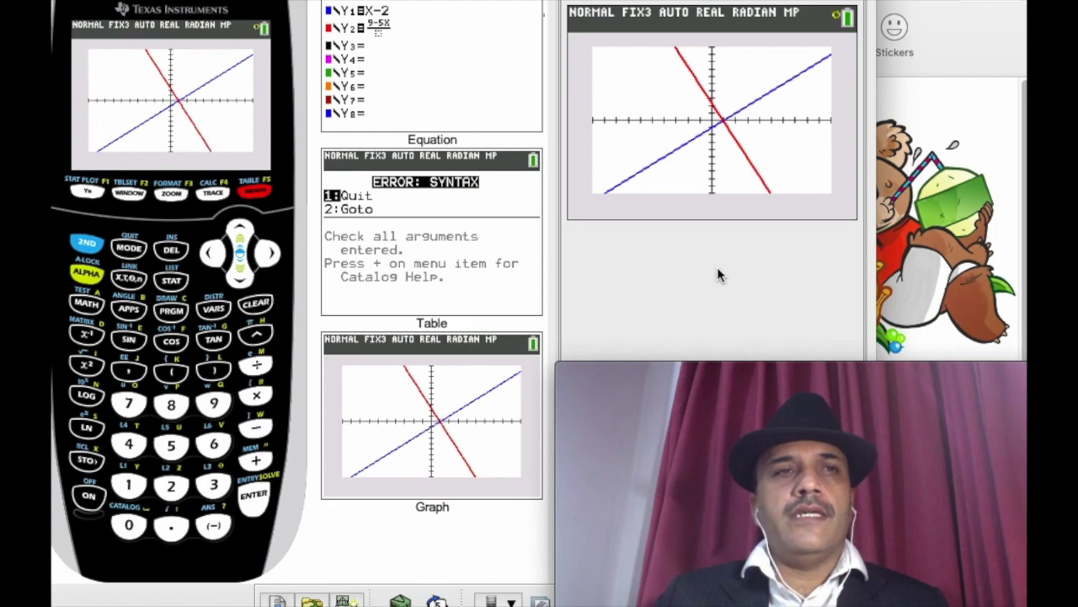
Step: Choose the 5:intersect calculation from the CALC menu
click(84, 245)
click(213, 192)
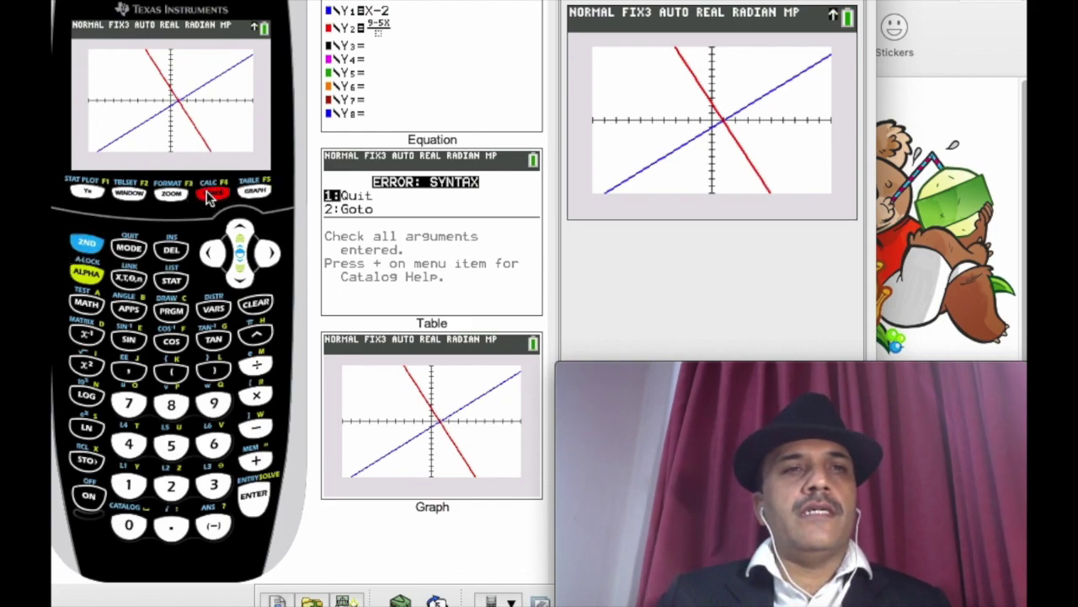
click(171, 446)
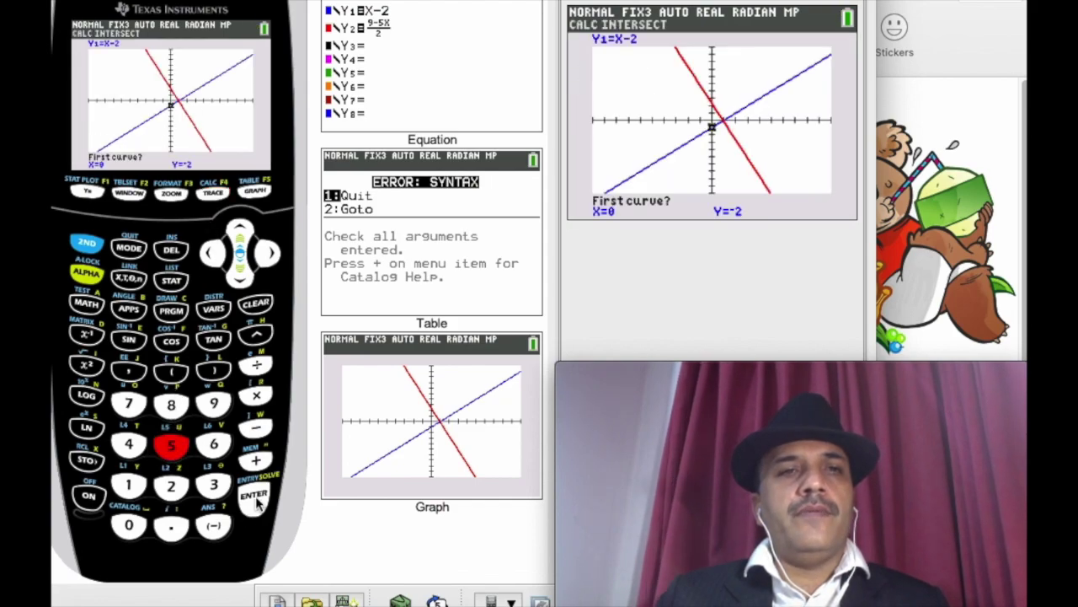
Step: Move near the crossing and accept both curves and the guess, giving X = 1.857, Y = −0.143
click(269, 254)
click(269, 254)
click(270, 254)
click(270, 255)
click(269, 255)
click(270, 254)
click(255, 497)
click(254, 497)
click(254, 497)
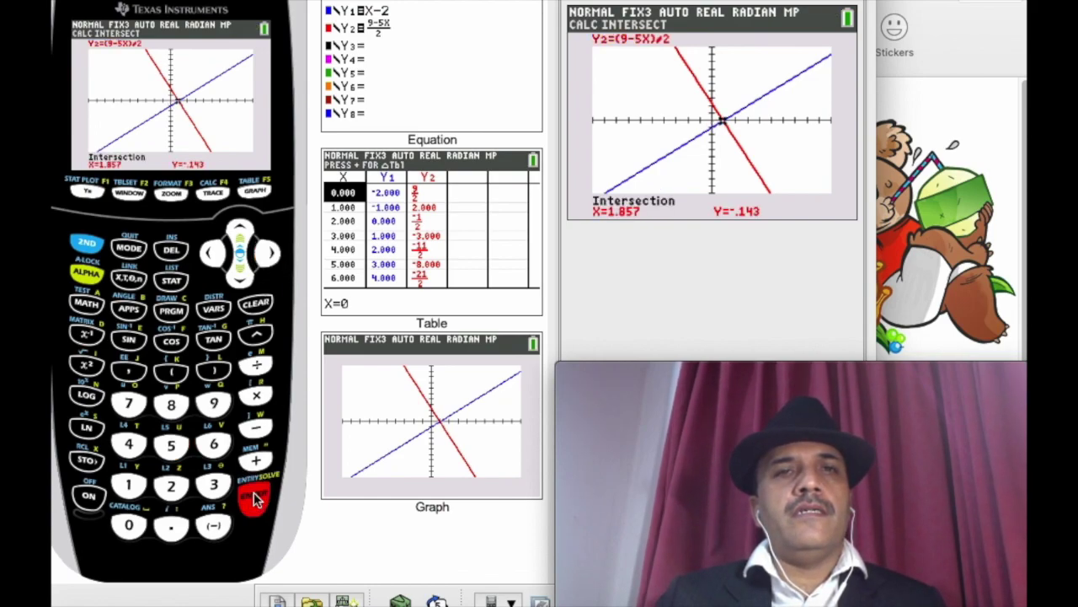